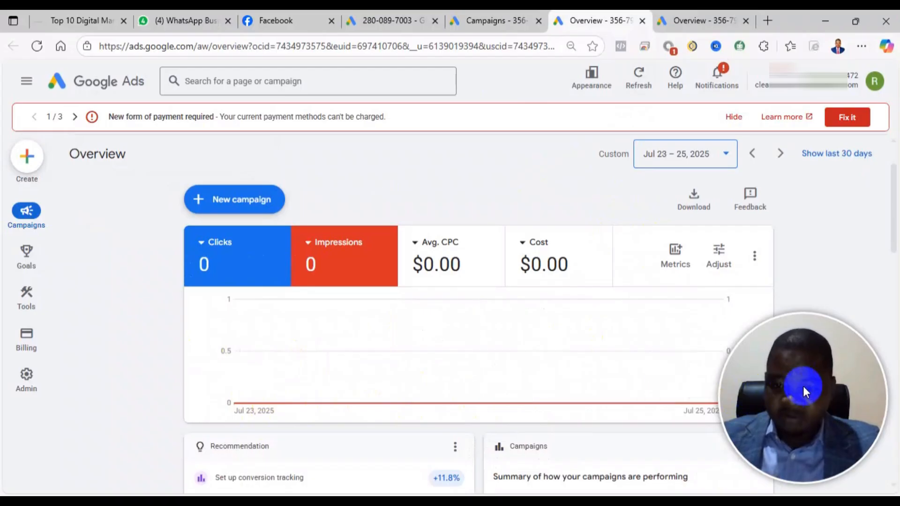
left_click(817, 502)
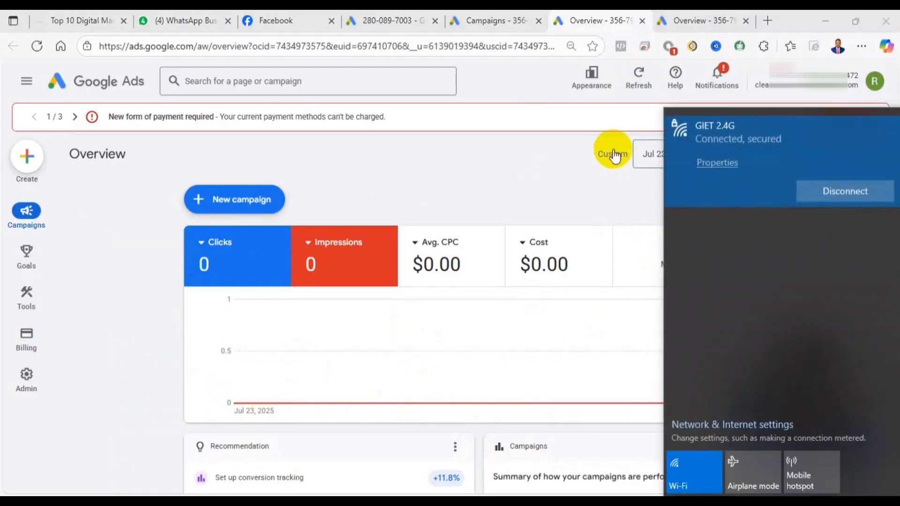
left_click(510, 139)
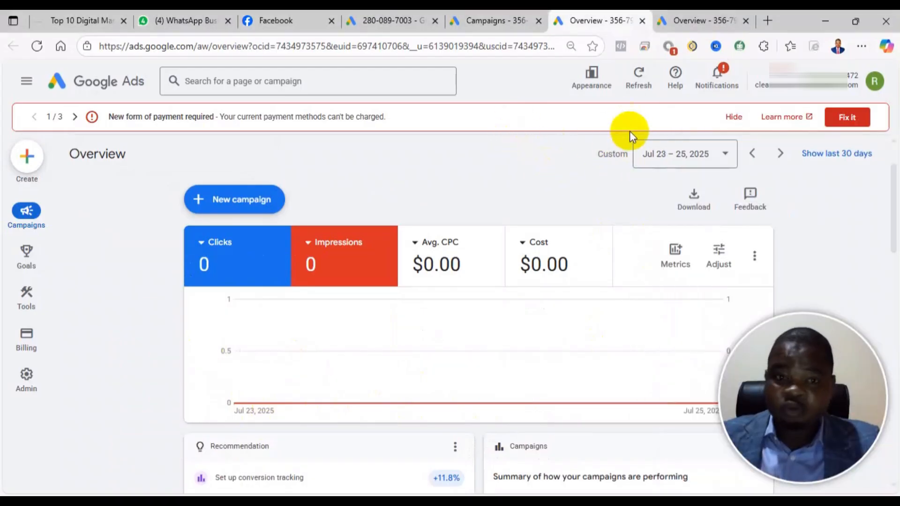
View the all-time account overview for Jul 21 – Sep 1, 2025, and return to the Jul 23 – 25 overview
left_click(694, 20)
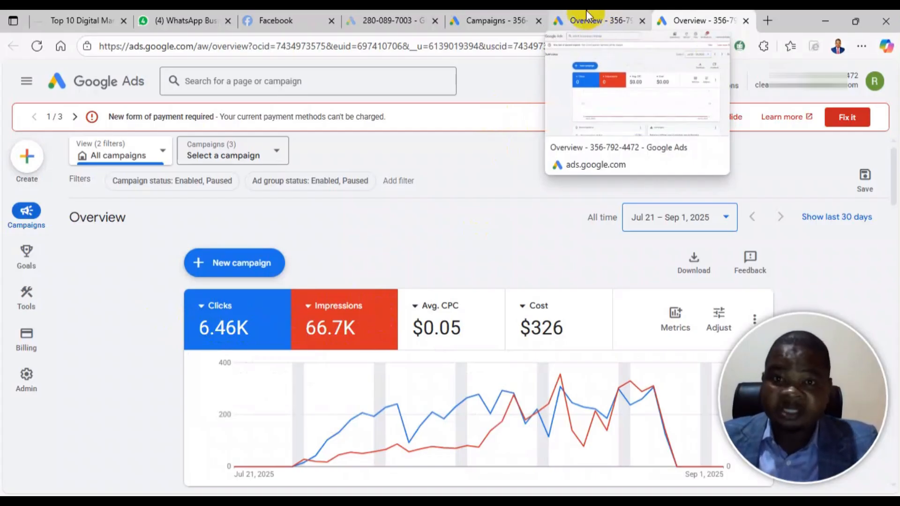
left_click(587, 18)
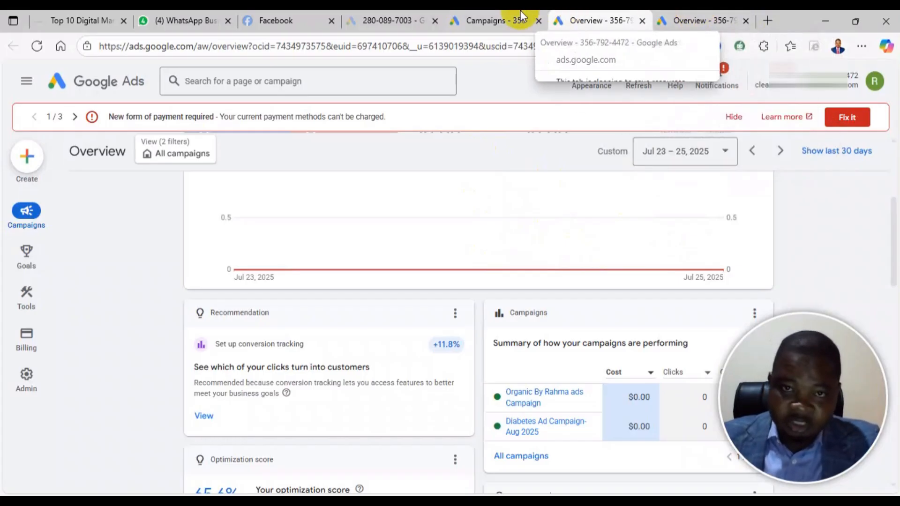
Go to the campaigns list and open the settings of the Organic By Rahma ads Campaign
mouse_move(27, 211)
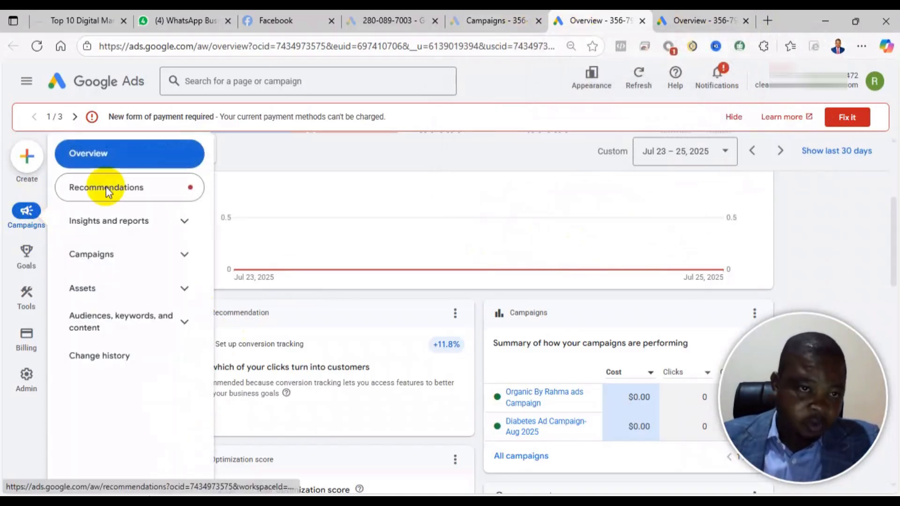
left_click(120, 255)
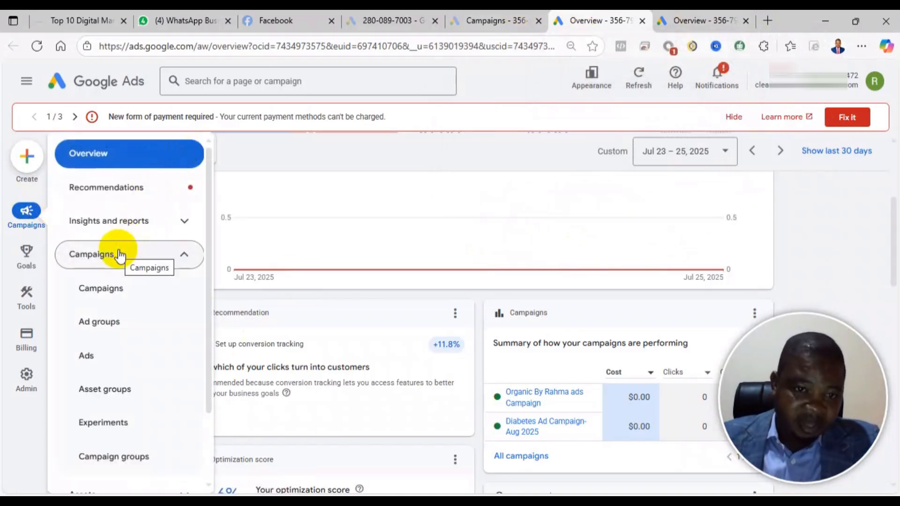
left_click(110, 290)
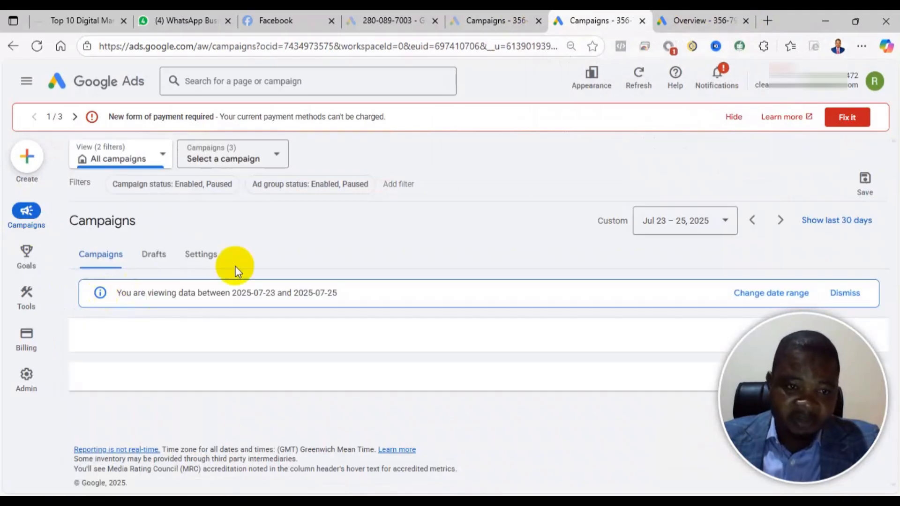
scroll(360, 367, "down", 3)
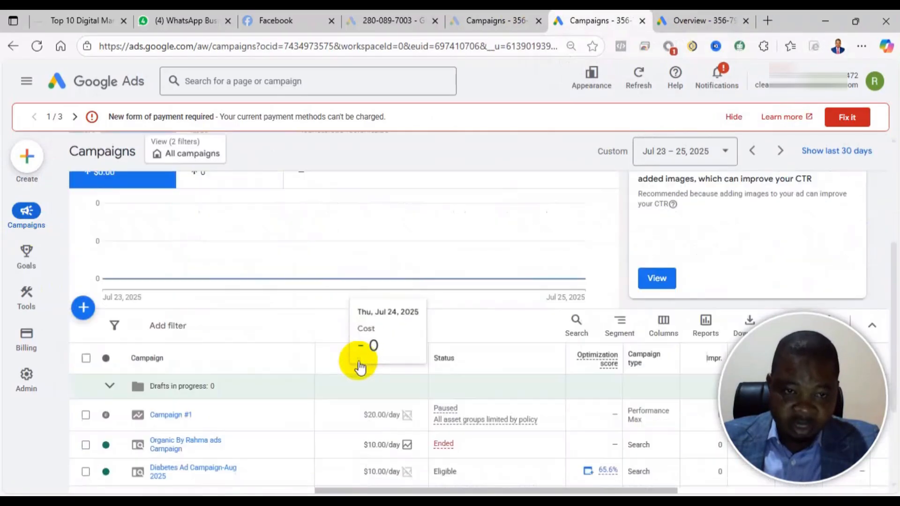
scroll(360, 367, "down", 3)
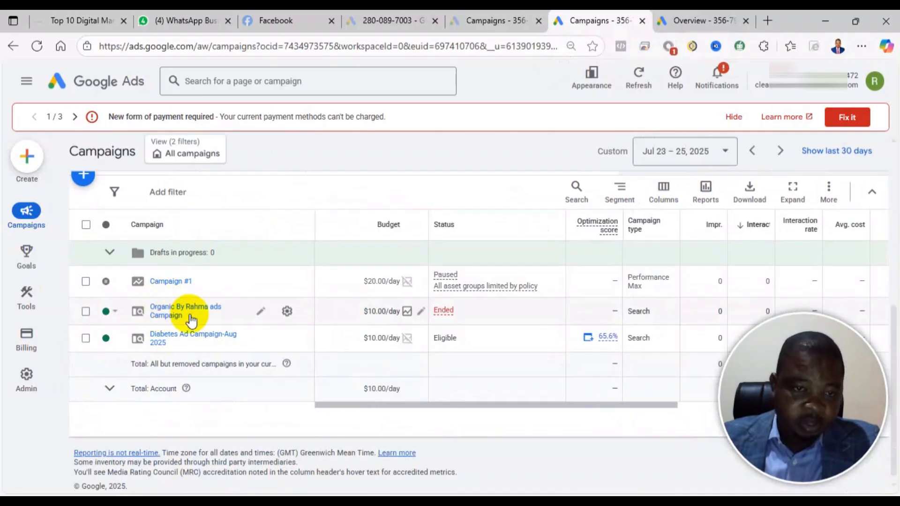
left_click(286, 311)
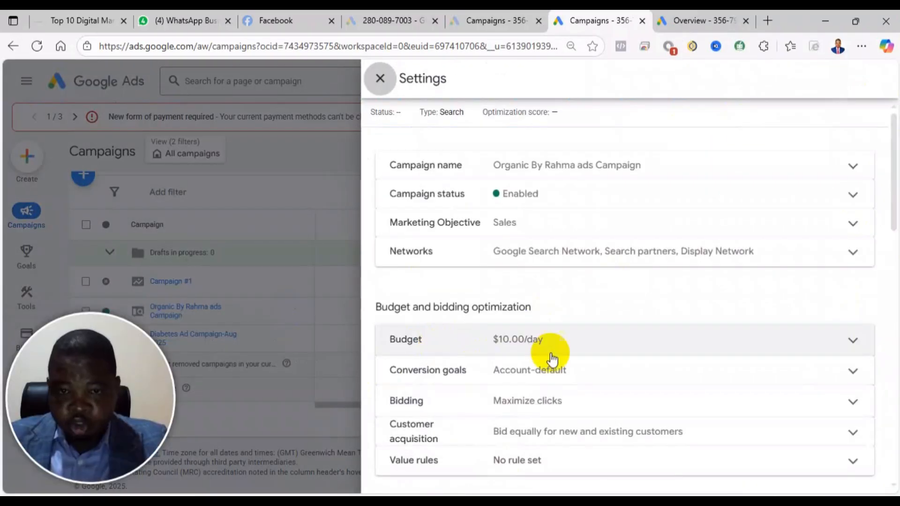
Expand the campaign's Bidding settings and open the bid strategy for changing
scroll(565, 369, "down", 2)
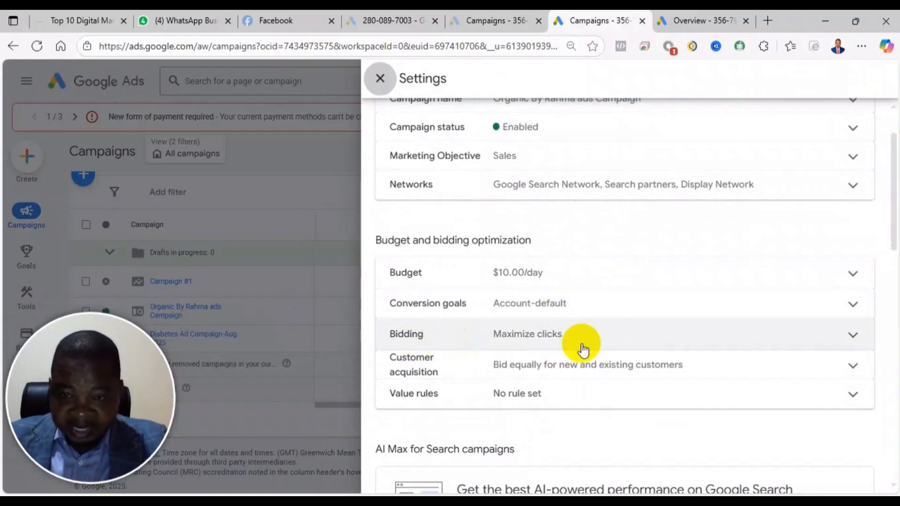
left_click(853, 336)
scroll(567, 370, "down", 4)
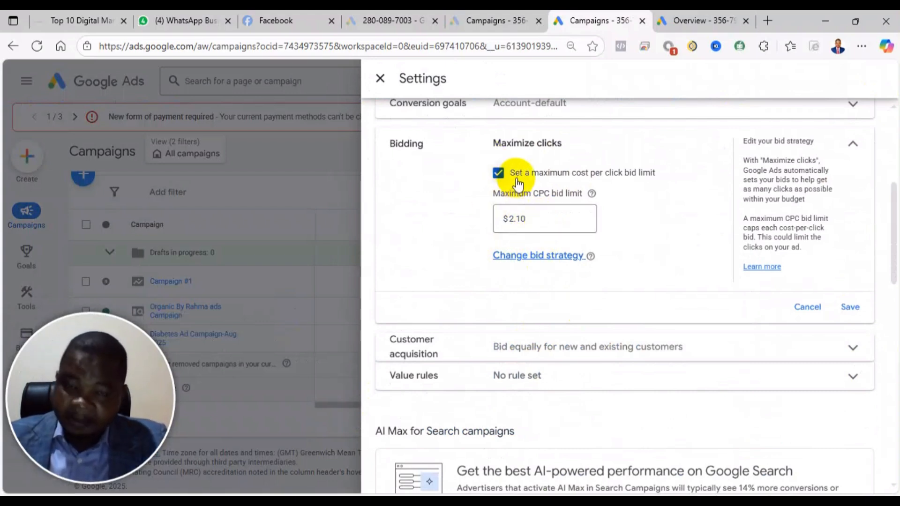
scroll(507, 209, "up", 3)
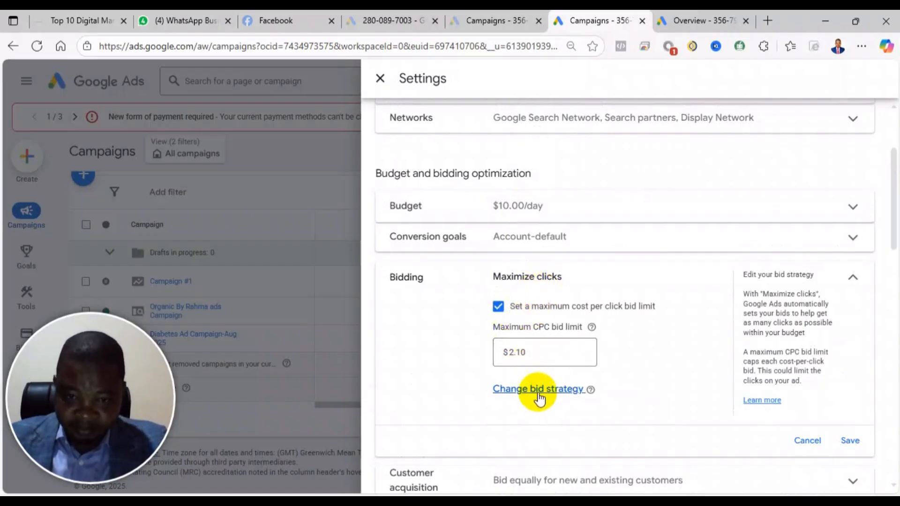
left_click(539, 393)
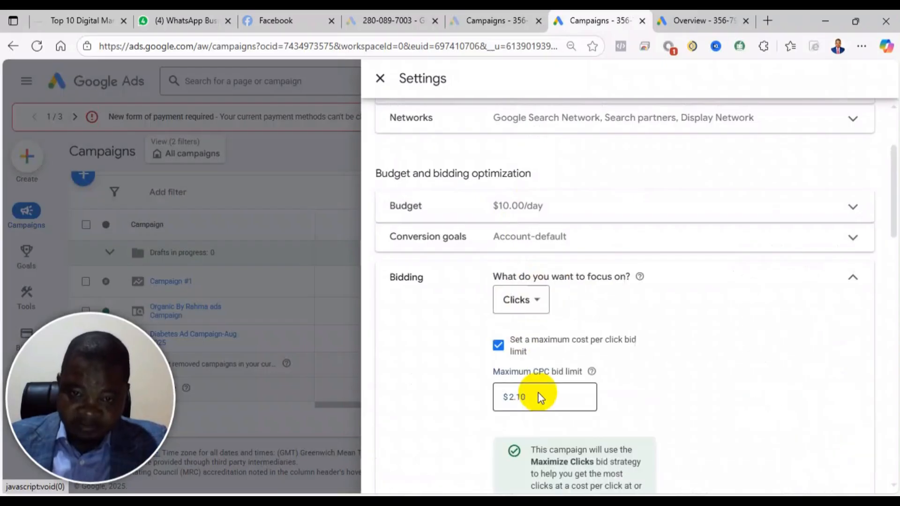
Examine the bidding focus options Conversions, Conversion value, Clicks and Impression share, and close the list without choosing another
left_click(525, 310)
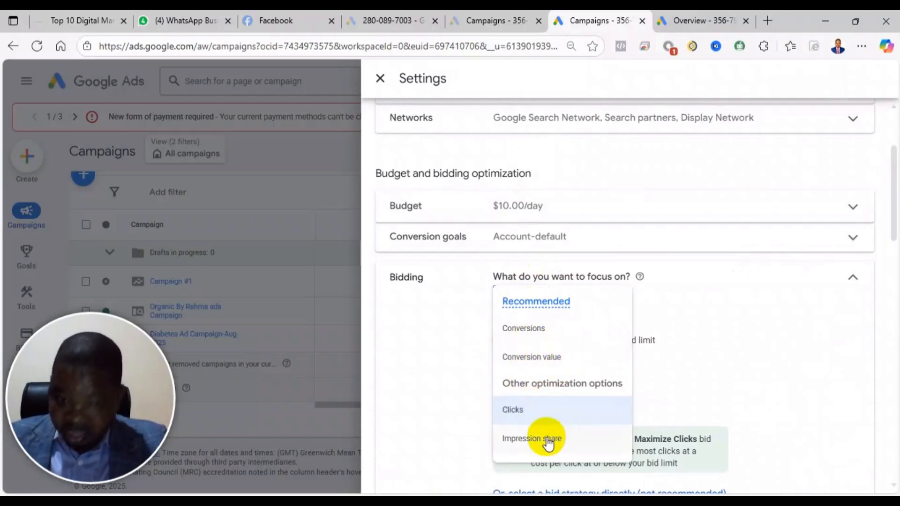
mouse_move(544, 445)
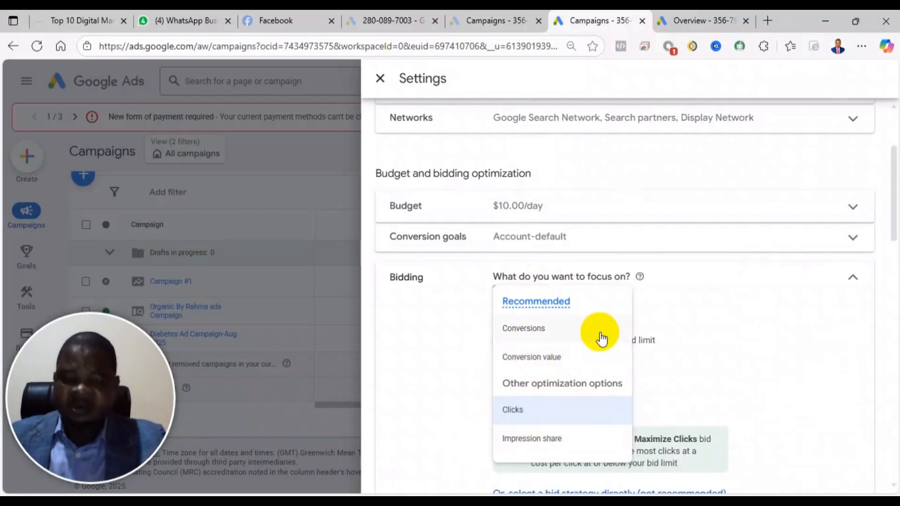
mouse_move(600, 338)
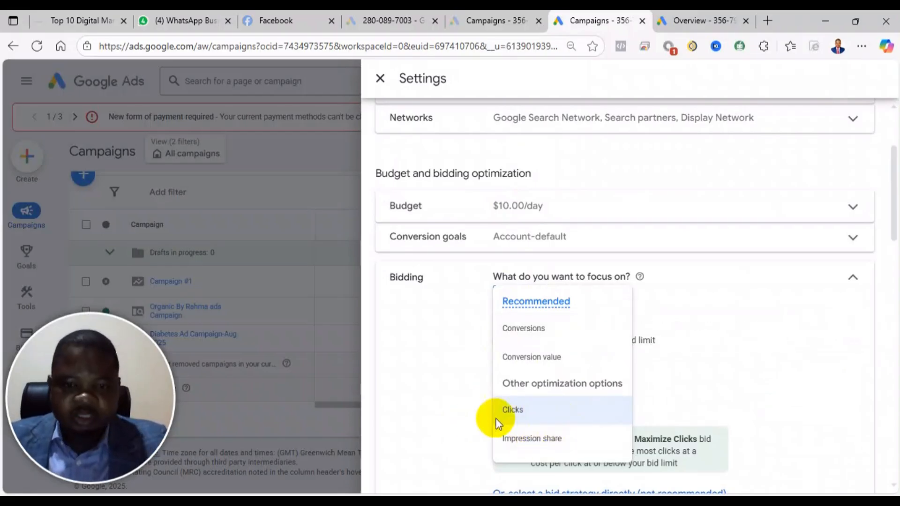
mouse_move(516, 413)
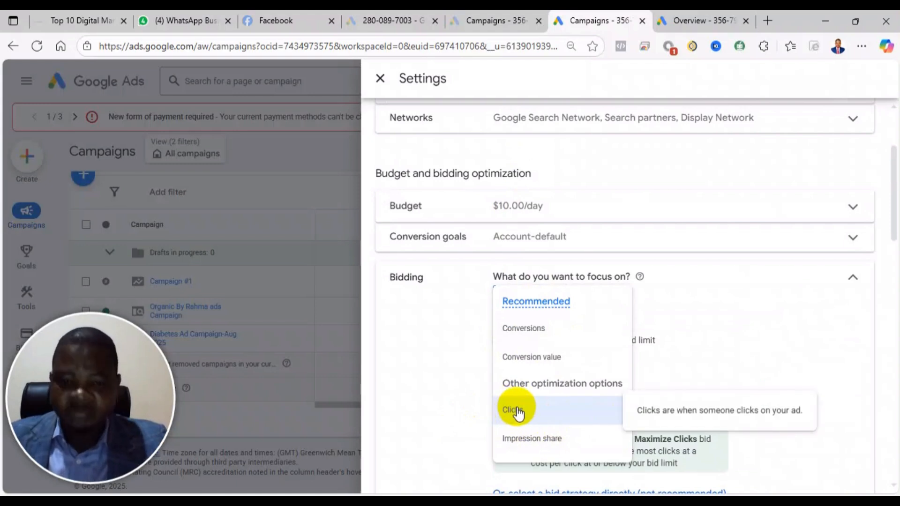
mouse_move(564, 324)
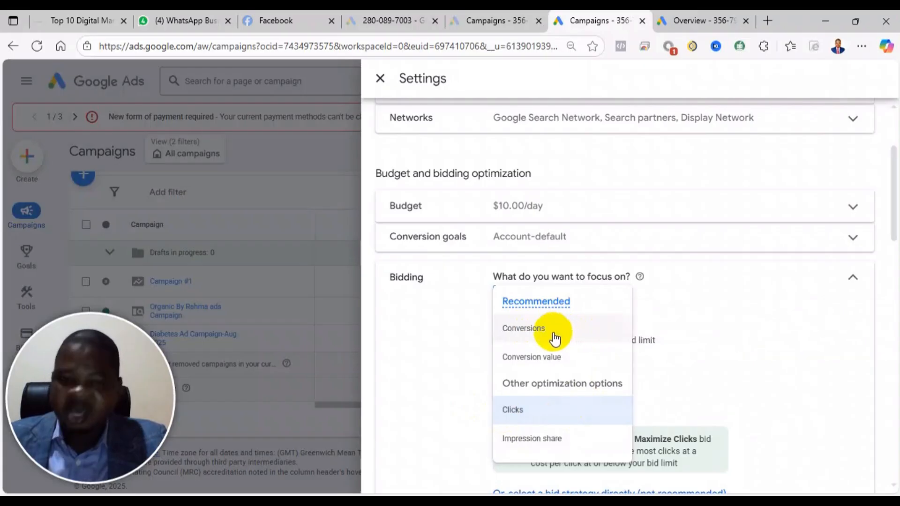
mouse_move(554, 338)
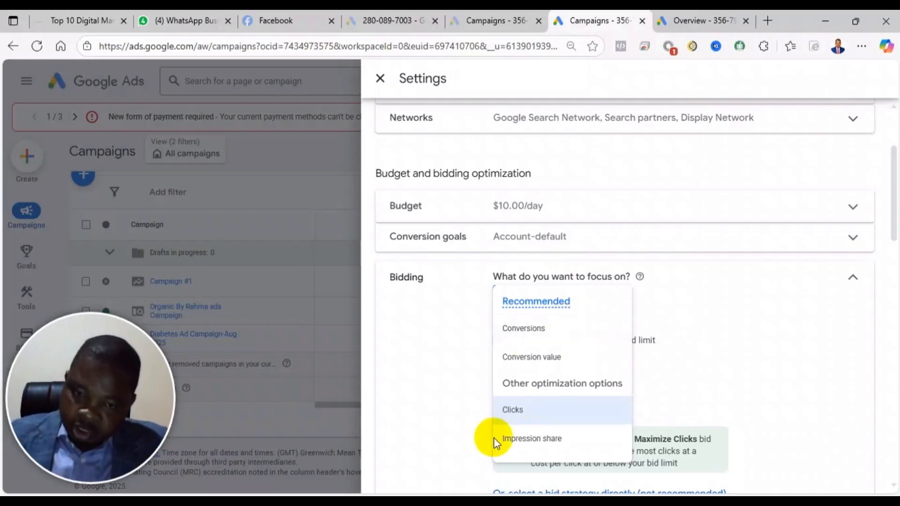
mouse_move(544, 419)
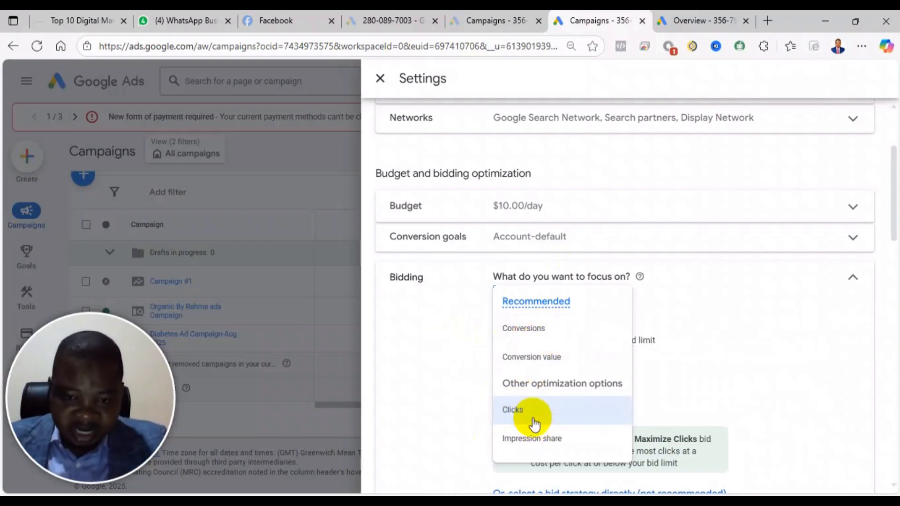
left_click(410, 364)
Inspect the maximum CPC bid limit and review the bidding focus choices once more
scroll(553, 369, "down", 2)
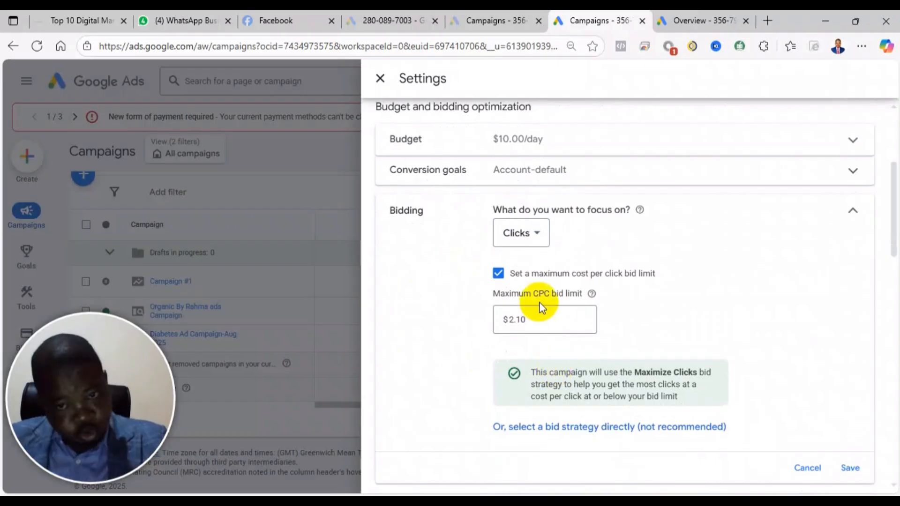
left_click(516, 316)
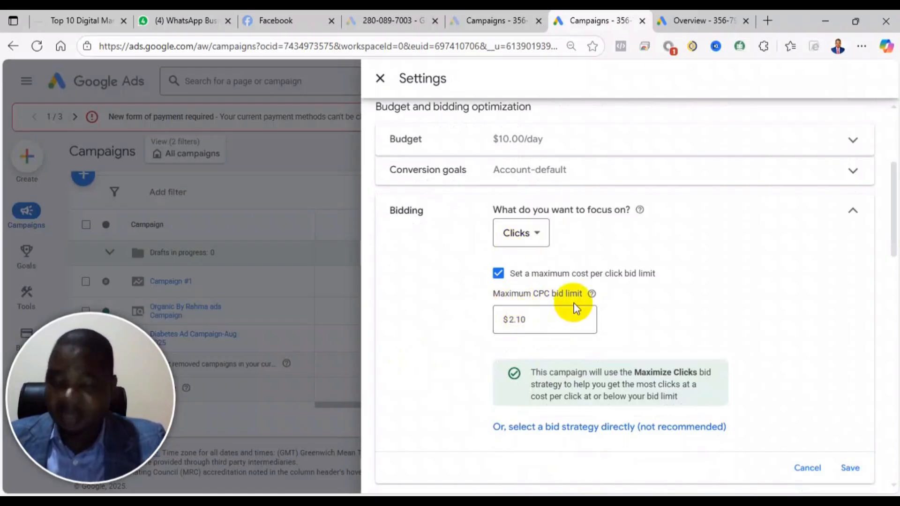
left_click(520, 233)
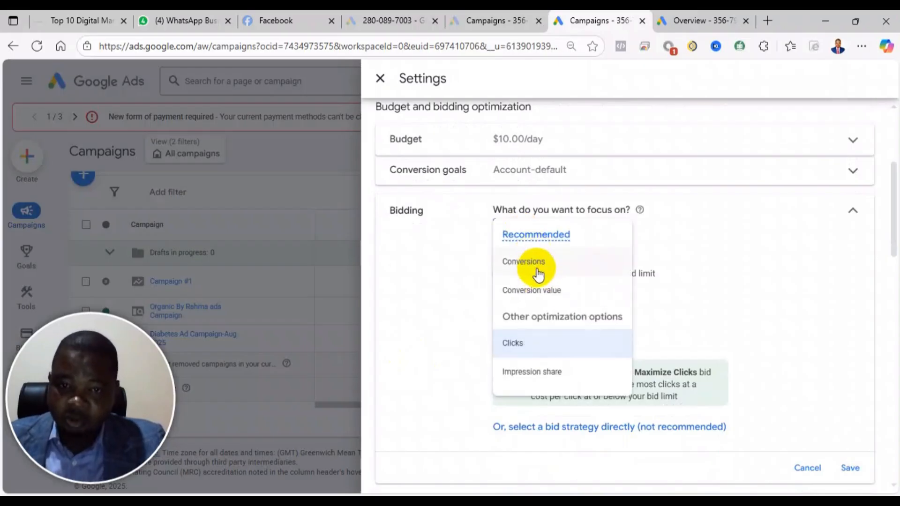
left_click(472, 276)
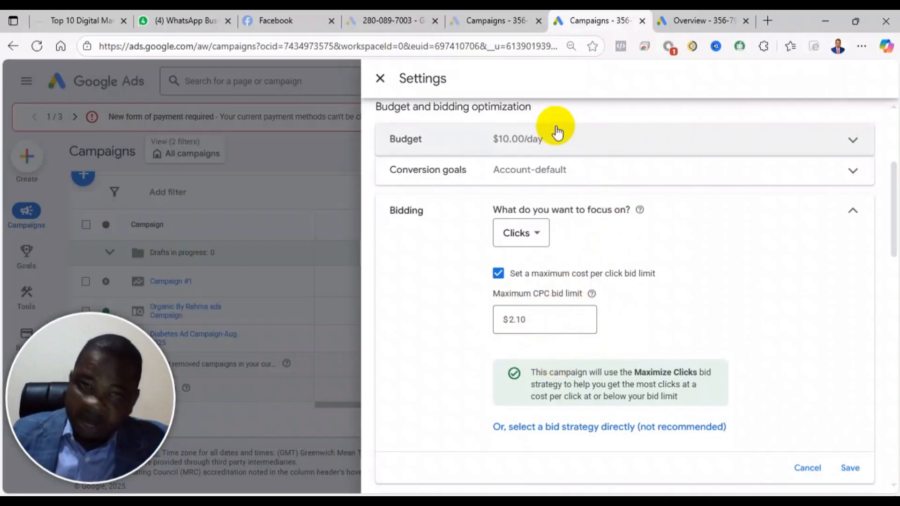
Go through the other open Google Ads pages and bring up the all-time account overview
left_click(406, 19)
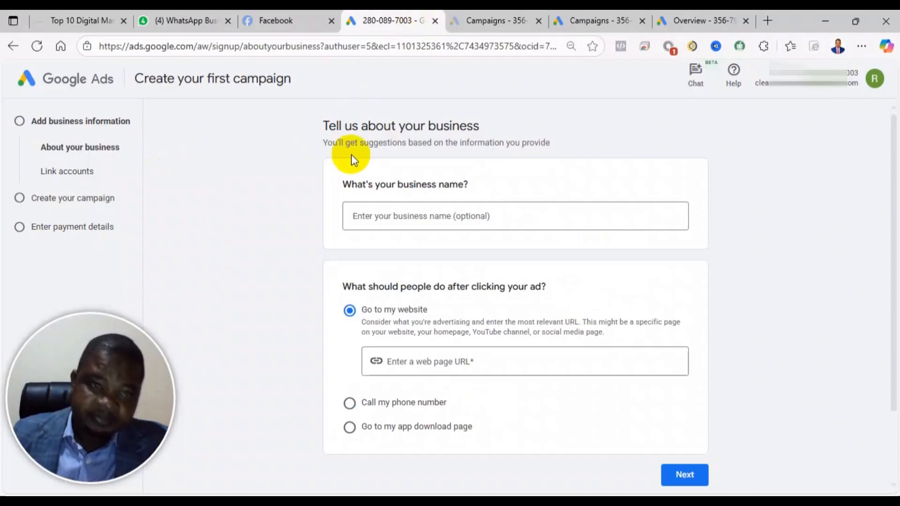
left_click(483, 19)
left_click(624, 19)
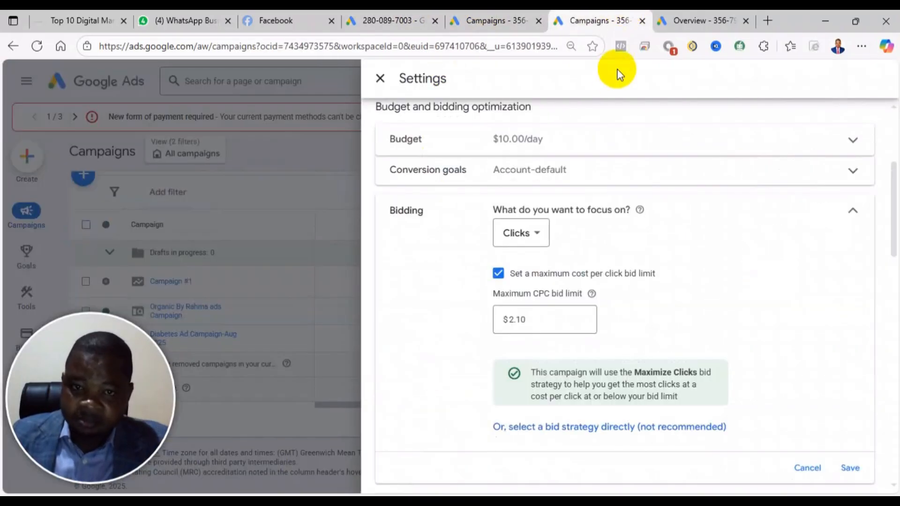
left_click(690, 19)
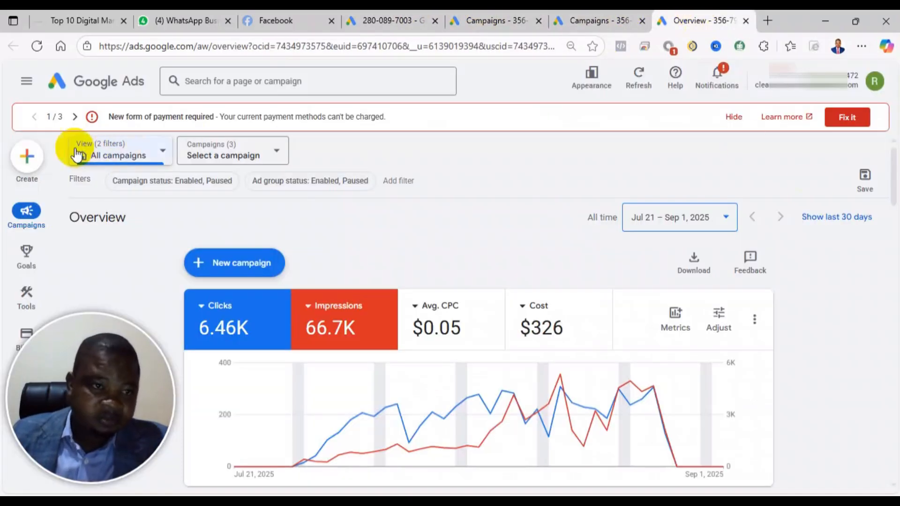
Review the all-time overview's campaign performance summary and its clicks, impressions, average CPC and cost figures
left_click_drag(80, 398, 80, 377)
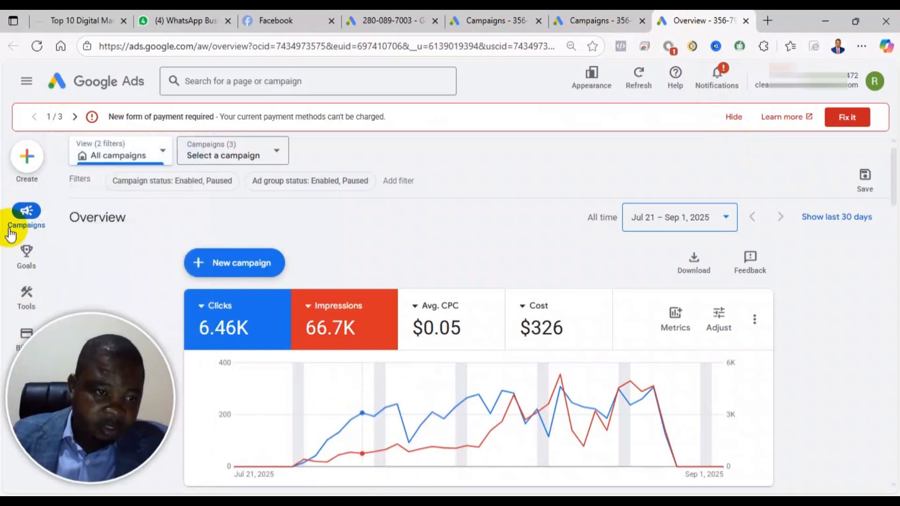
left_click_drag(89, 337, 862, 478)
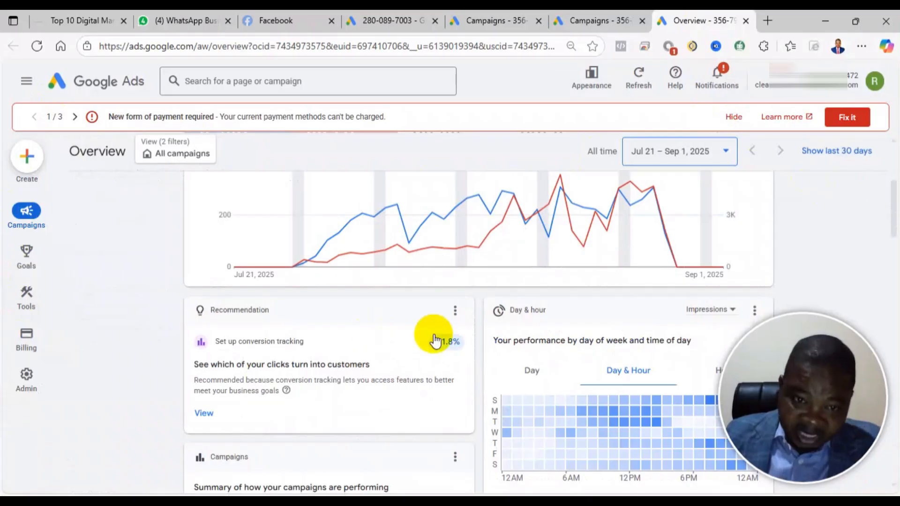
scroll(432, 336, "down", 5)
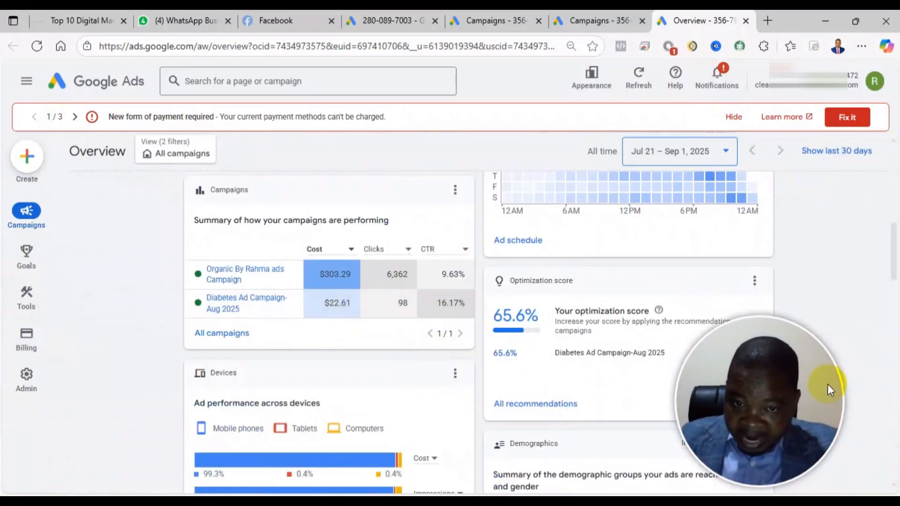
scroll(497, 361, "down", 4)
mouse_move(604, 384)
scroll(468, 322, "up", 10)
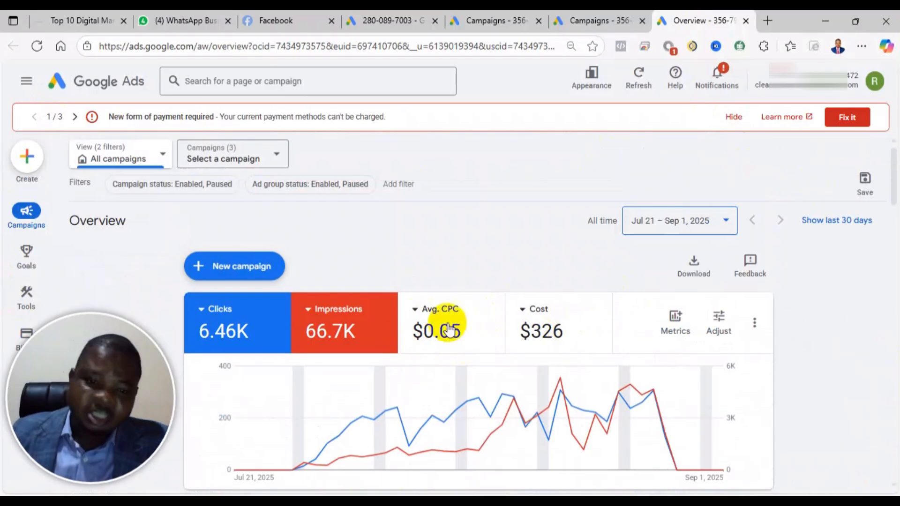
mouse_move(434, 334)
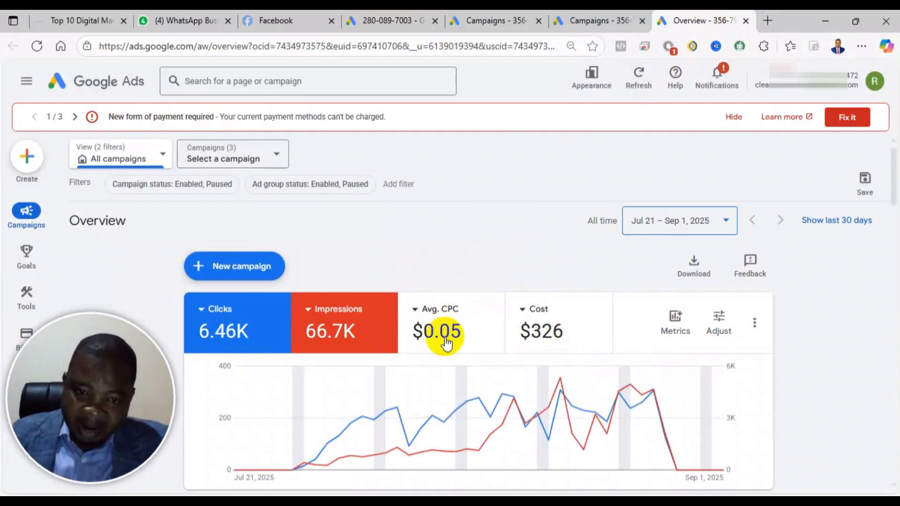
mouse_move(458, 311)
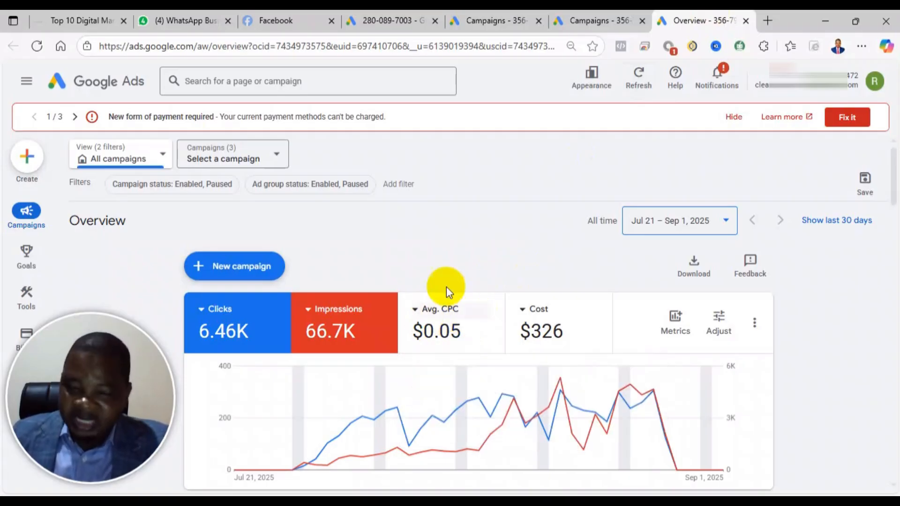
mouse_move(465, 339)
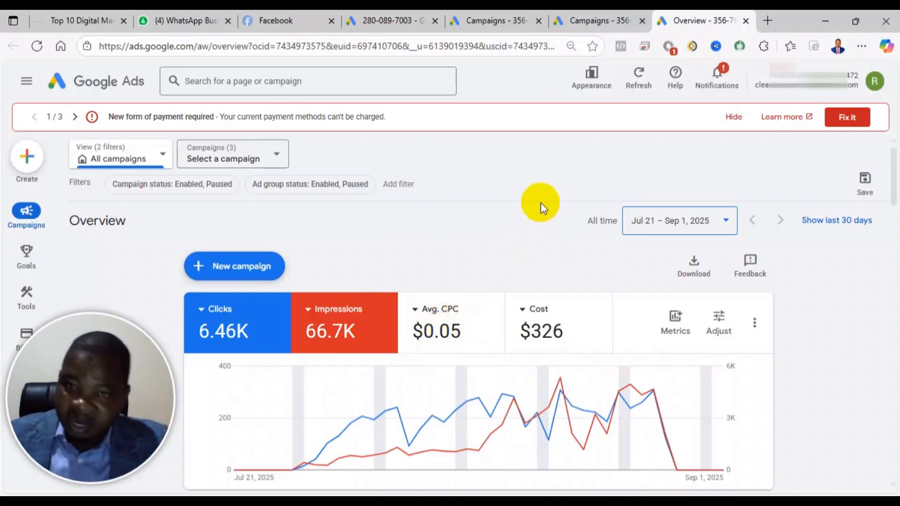
Compare the campaign's maximum CPC bid limit with the average CPC in the all-time account overview
left_click(580, 14)
left_click(519, 315)
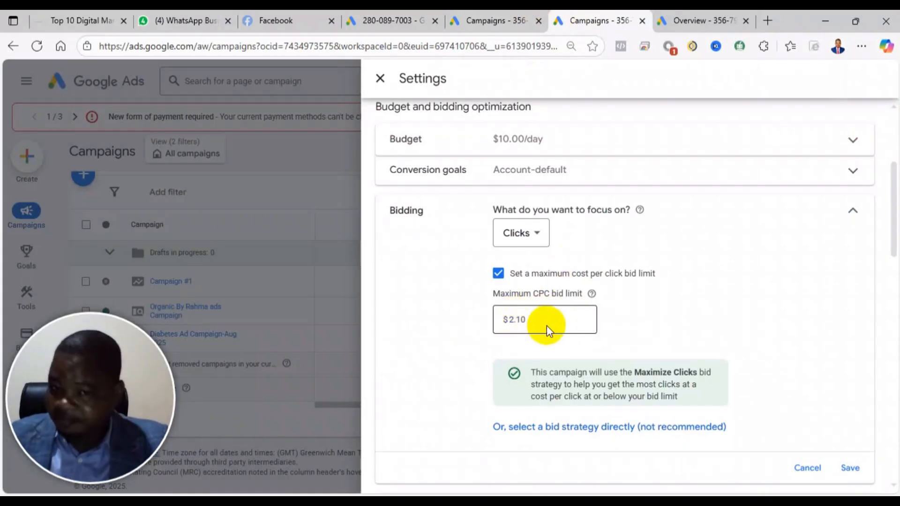
left_click(696, 15)
left_click_drag(145, 358, 792, 355)
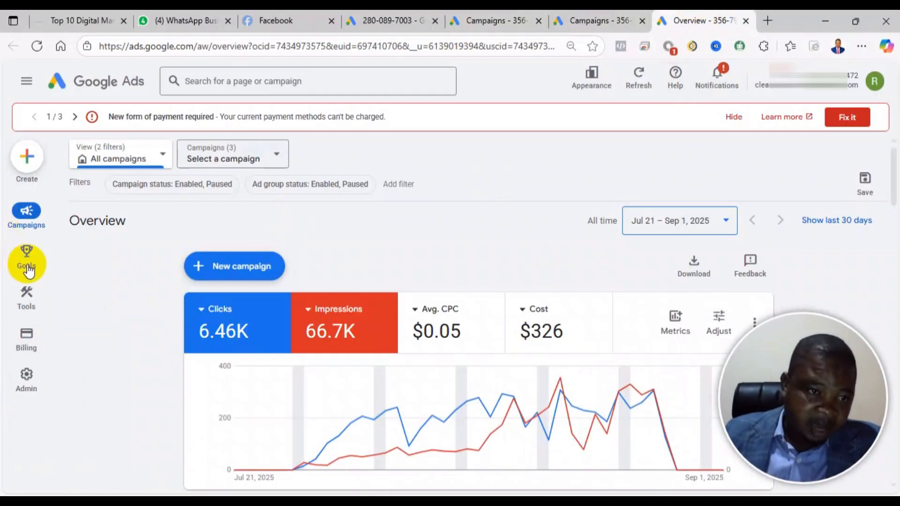
Open Keyword Planner and start discovering new keywords
left_click(27, 297)
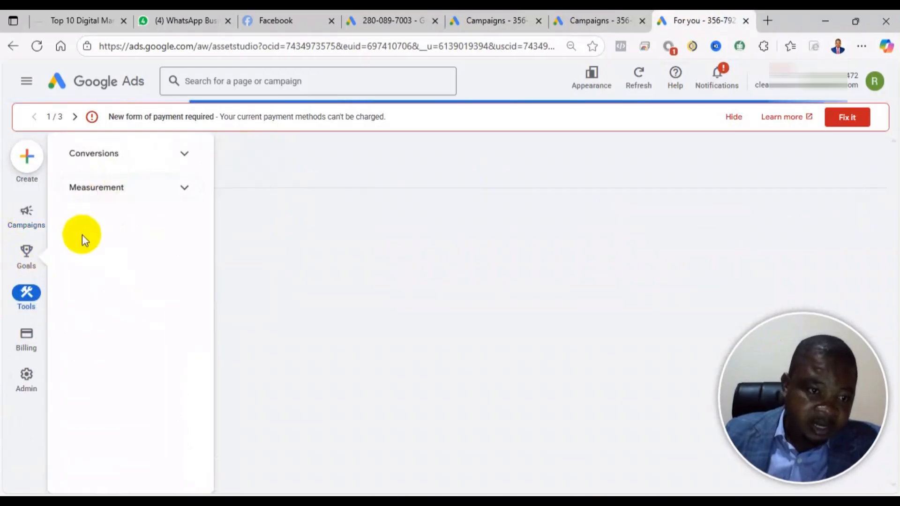
left_click(105, 188)
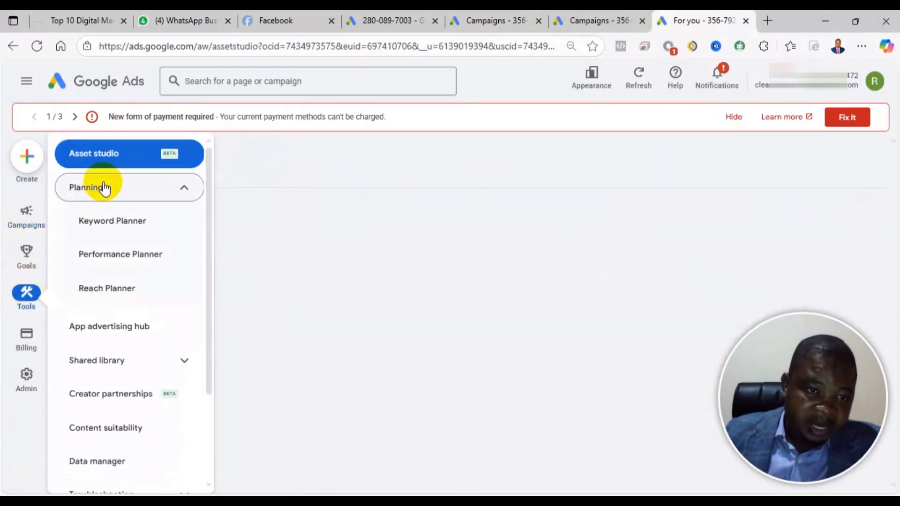
left_click(118, 224)
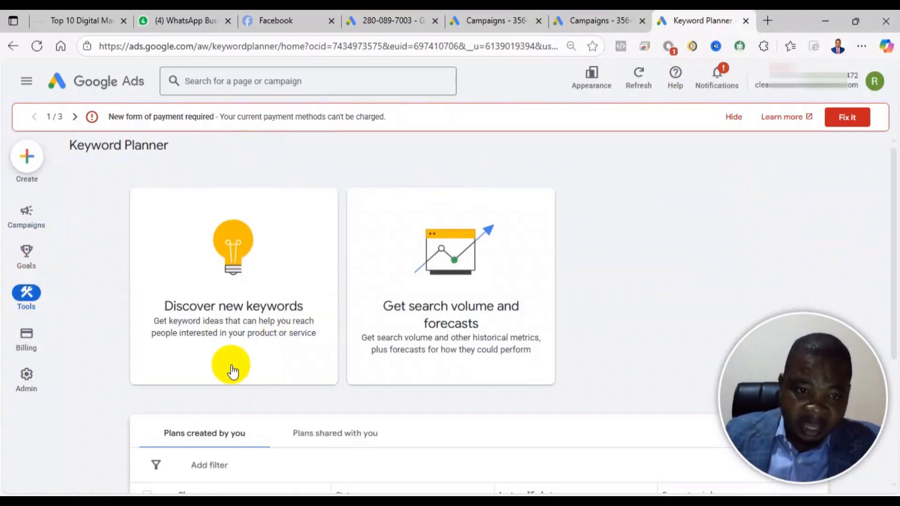
scroll(236, 352, "down", 3)
scroll(255, 263, "up", 3)
left_click(247, 238)
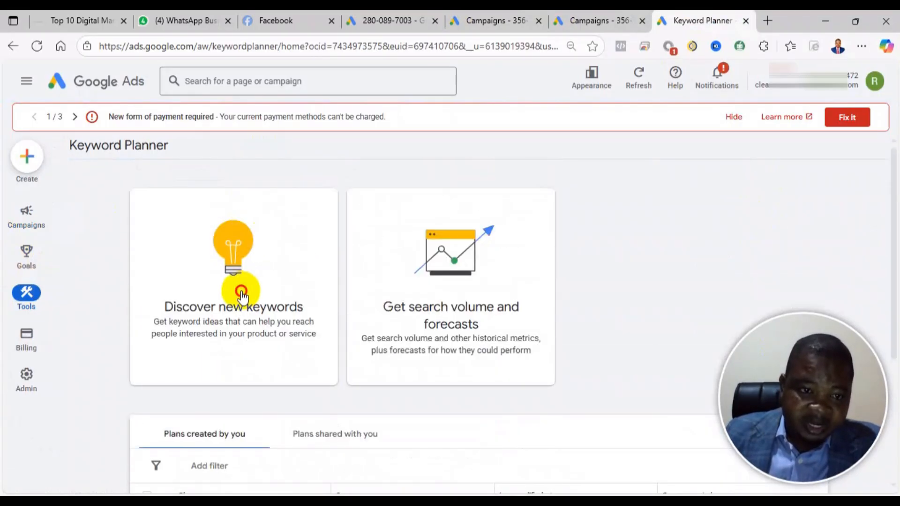
Enter "prostate" as the starting keyword and get keyword ideas for it
left_click(256, 296)
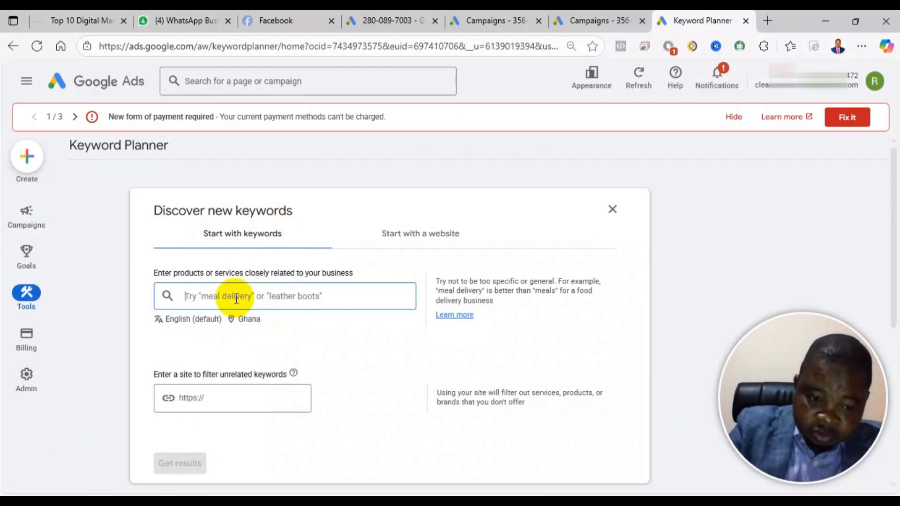
type("pr")
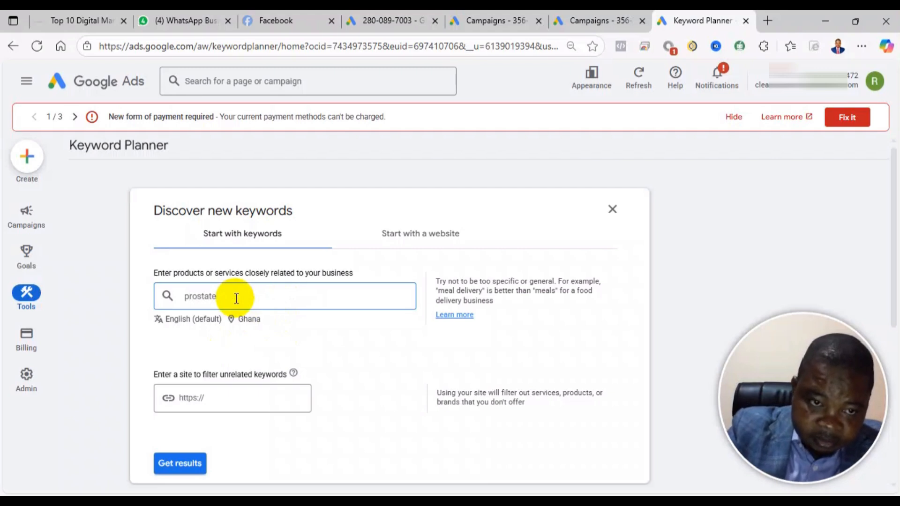
type("ostate")
key("Return")
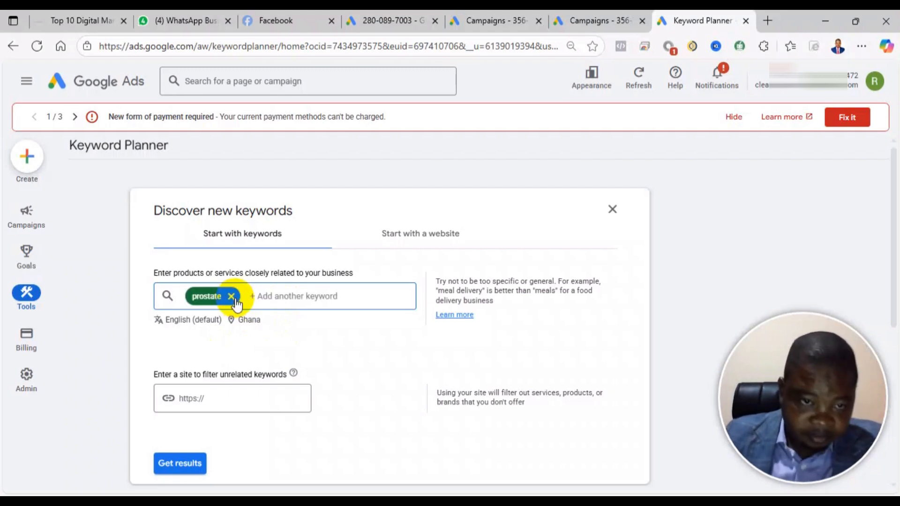
scroll(382, 338, "down", 5)
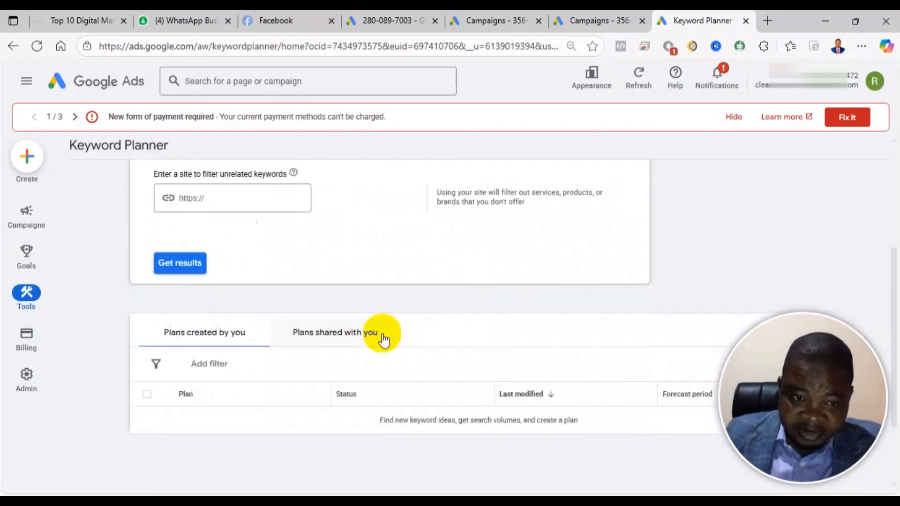
left_click(184, 202)
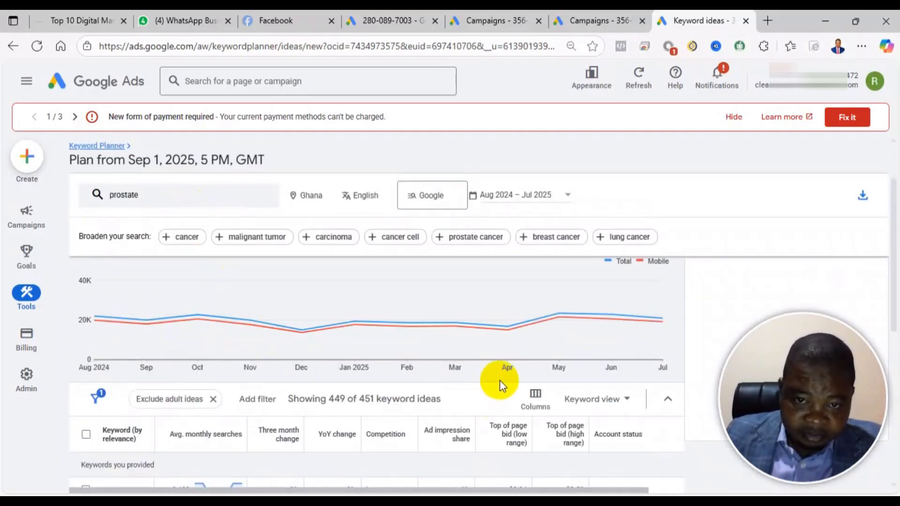
Examine the low-range and high-range top of page bids for the prostate keyword ideas
scroll(422, 375, "down", 3)
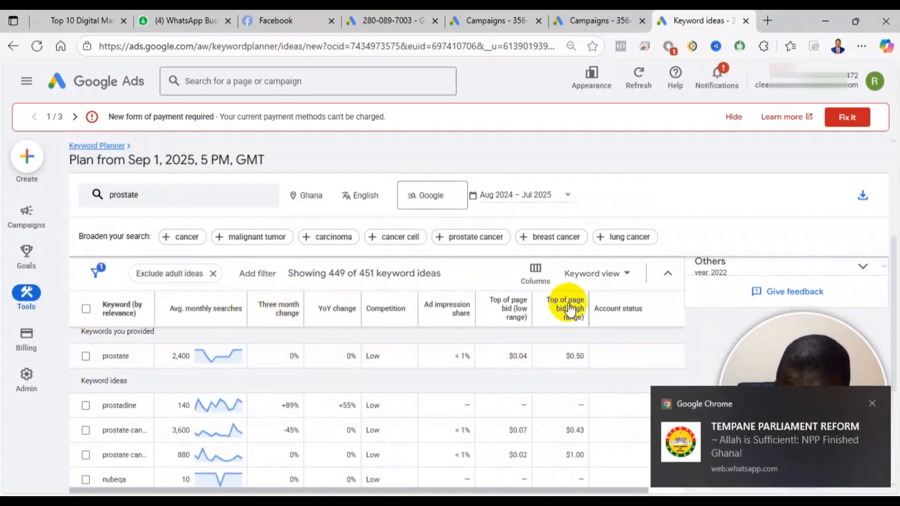
mouse_move(573, 323)
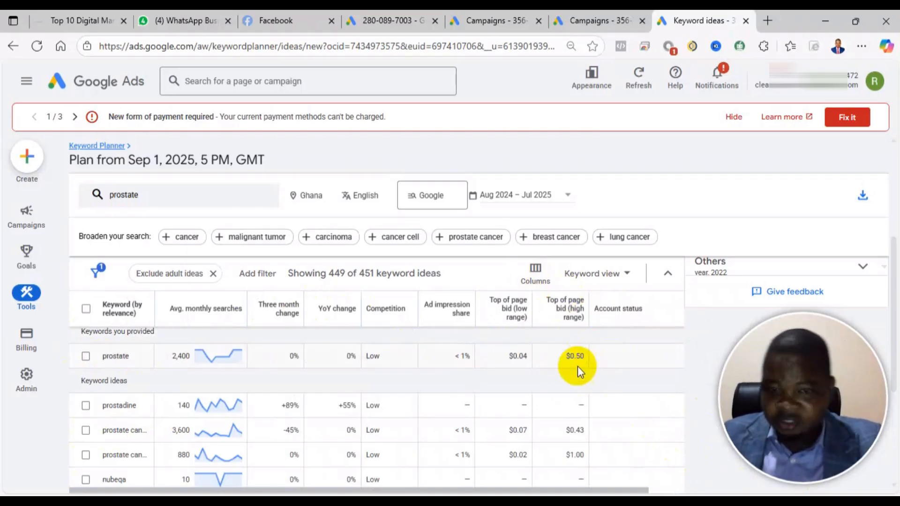
scroll(564, 465, "down", 2)
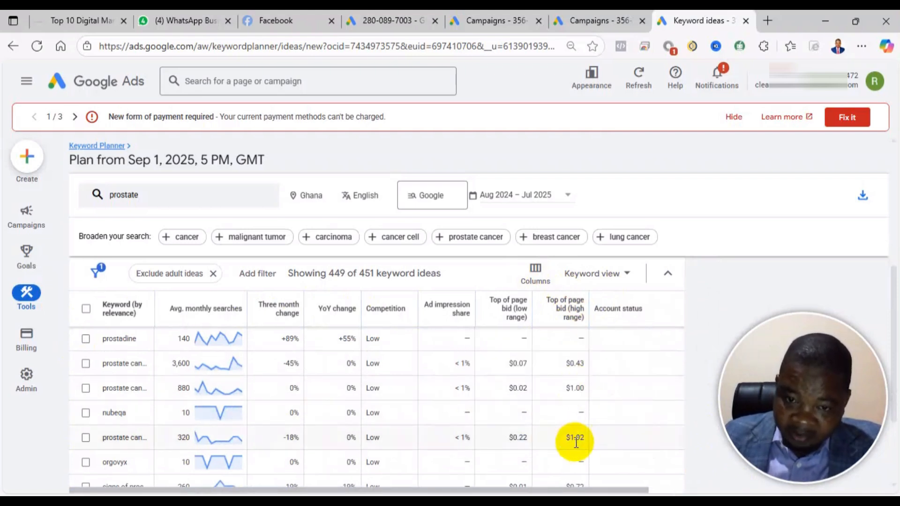
scroll(578, 441, "down", 2)
scroll(576, 418, "up", 2)
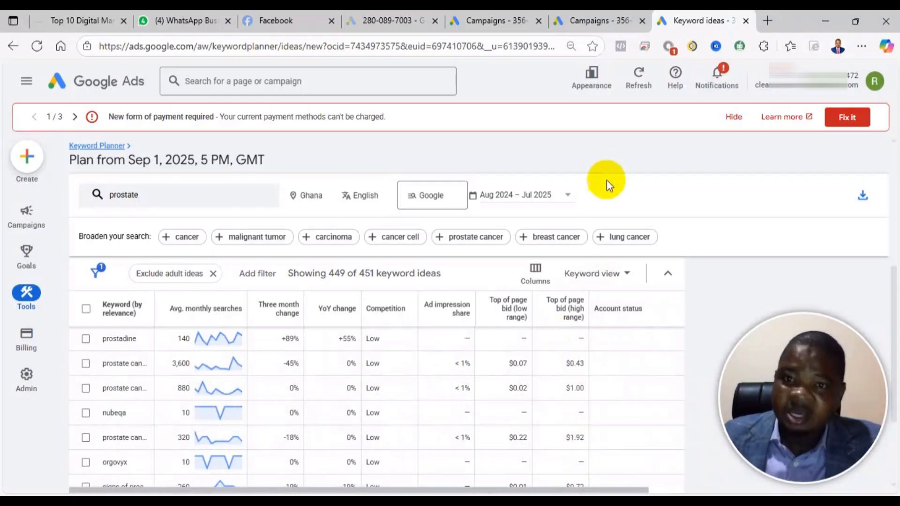
Check the maximum CPC bid limit in the campaign settings against the top of page bids in the keyword ideas
left_click(582, 21)
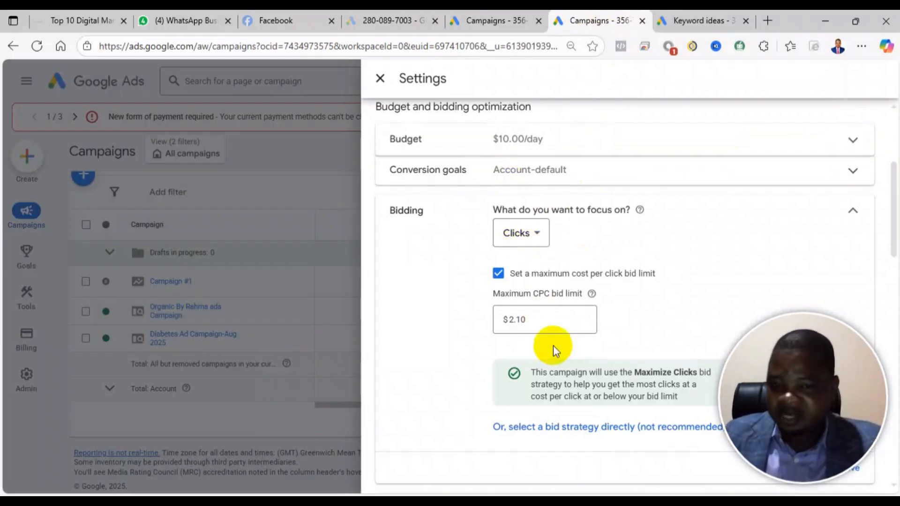
left_click(694, 20)
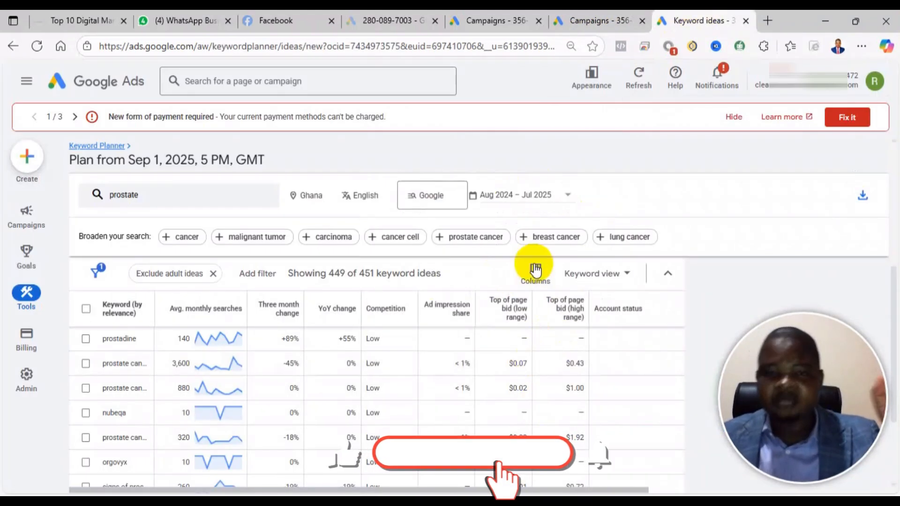
left_click(583, 18)
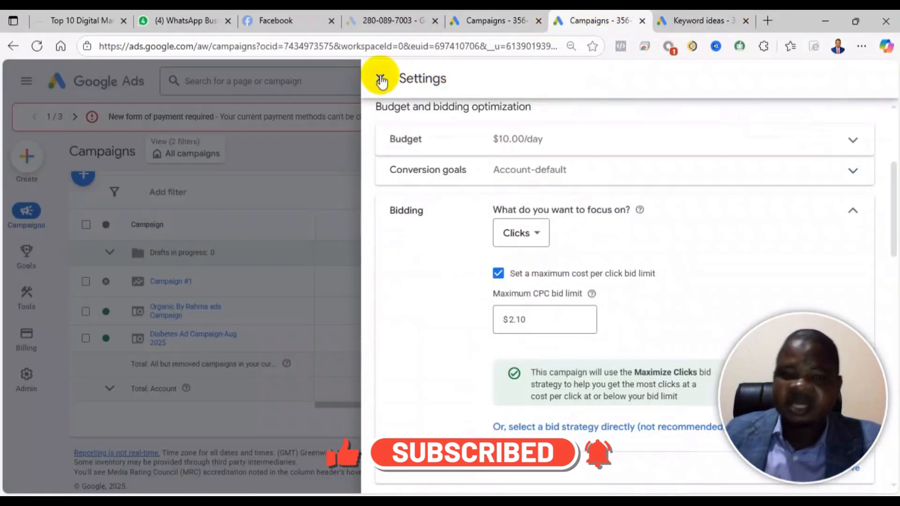
scroll(703, 314, "up", 4)
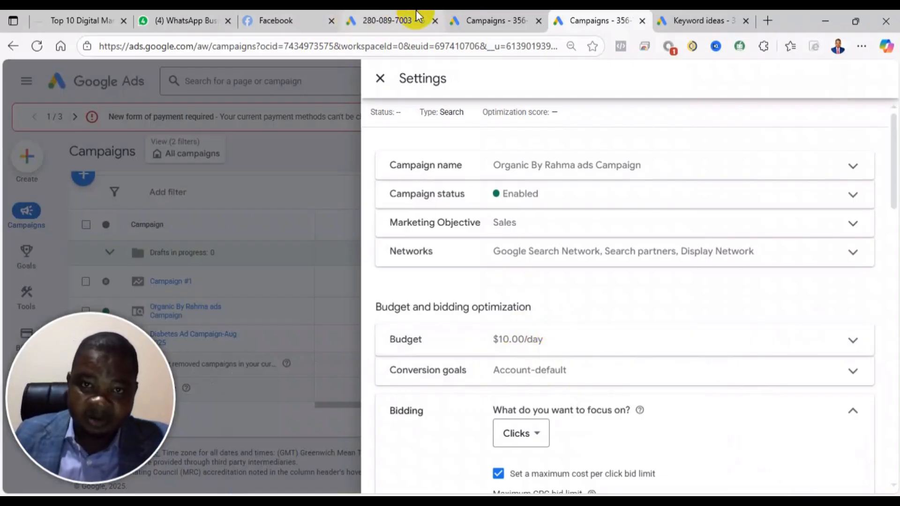
Look over the remaining keyword ideas and bring the account's all-time overview back up
left_click(683, 19)
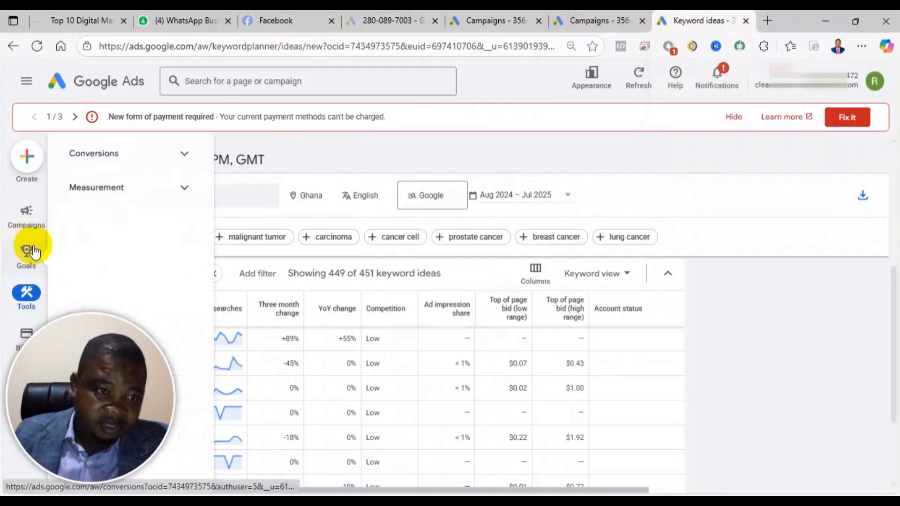
mouse_move(21, 220)
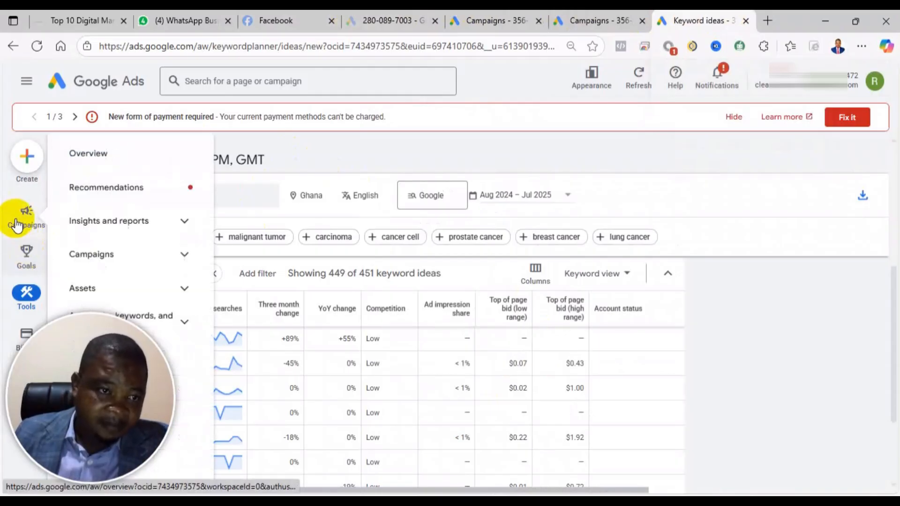
left_click(88, 264)
left_click(89, 262)
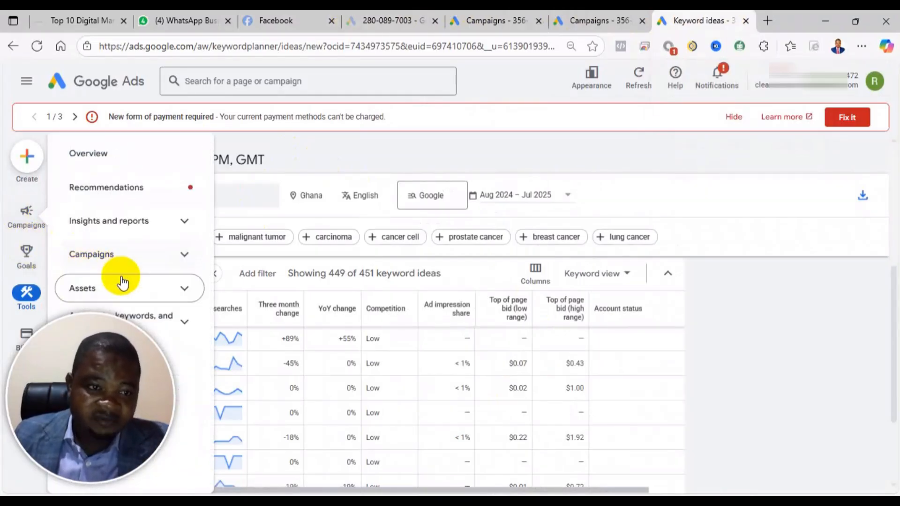
left_click(117, 257)
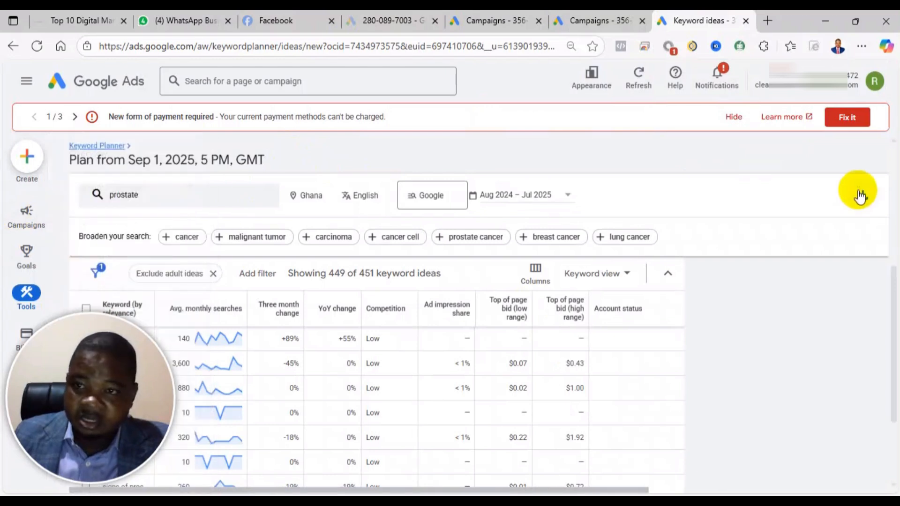
scroll(191, 327, "down", 5)
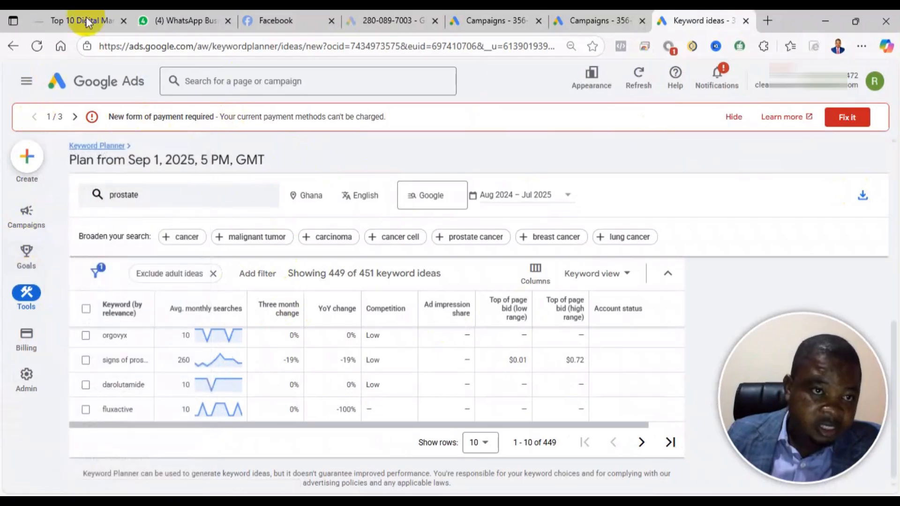
left_click(26, 221)
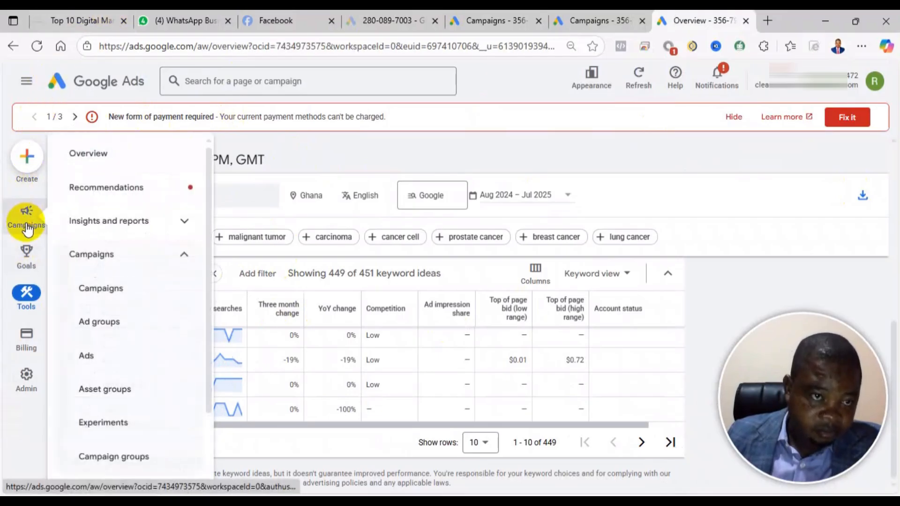
Inspect the overview's Avg. CPC metric and its explanation, leaving the All campaigns view selected
left_click(102, 162)
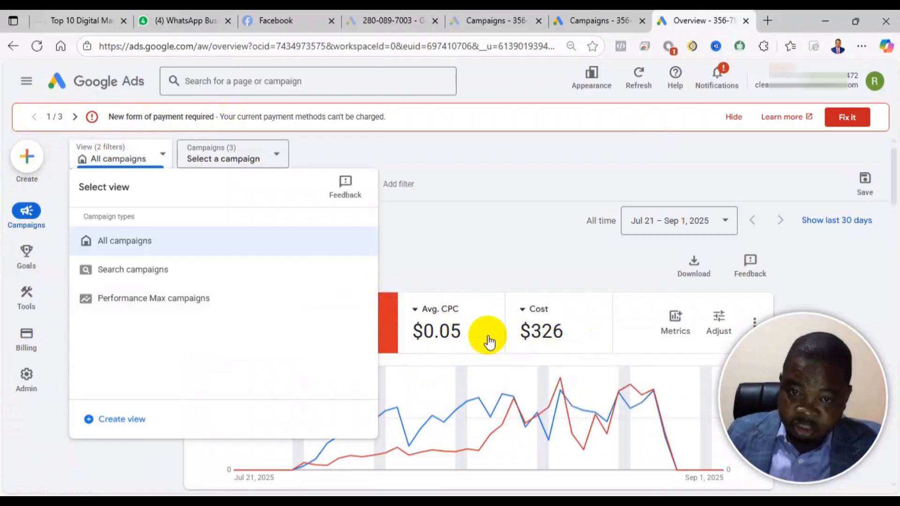
mouse_move(482, 337)
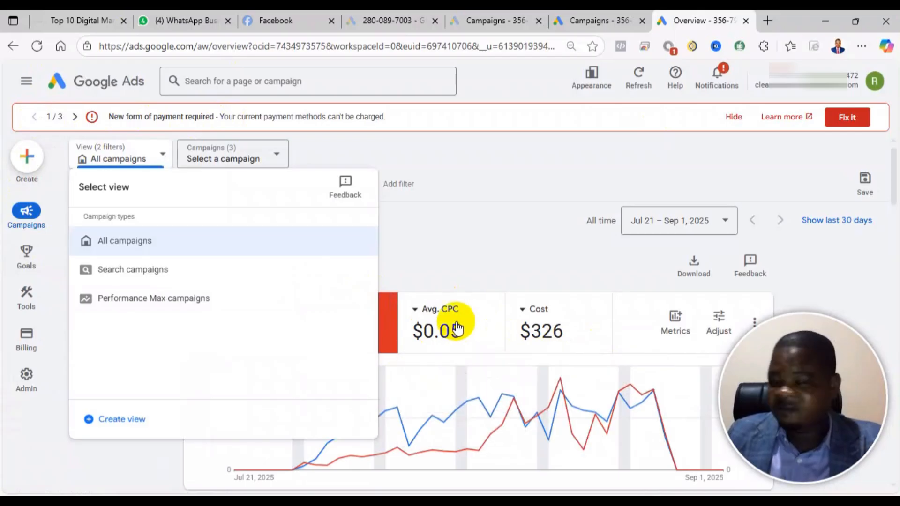
left_click(486, 254)
mouse_move(438, 330)
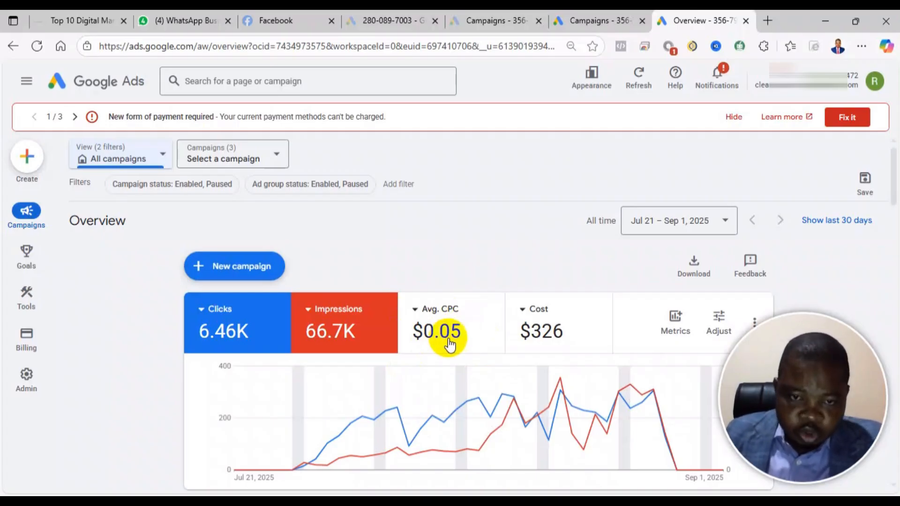
mouse_move(446, 328)
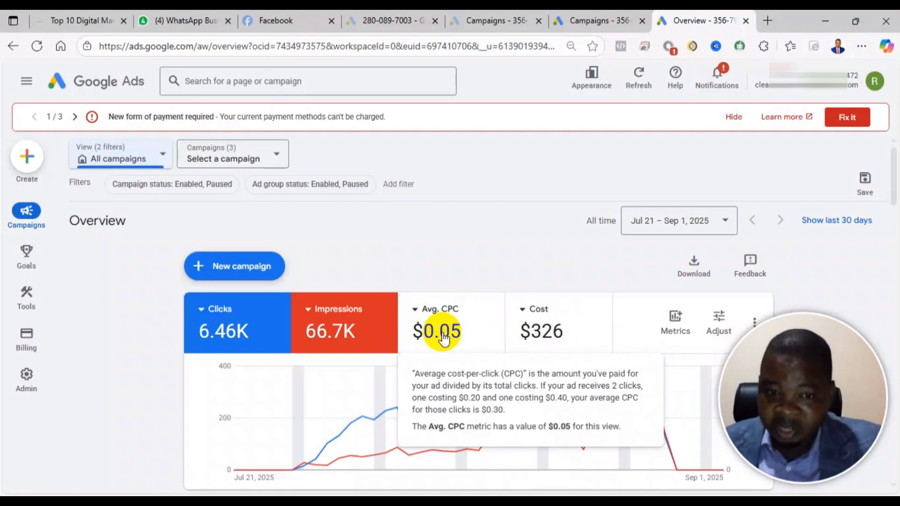
Return to the campaign settings and review them from budget and bidding down to Other settings
left_click(579, 21)
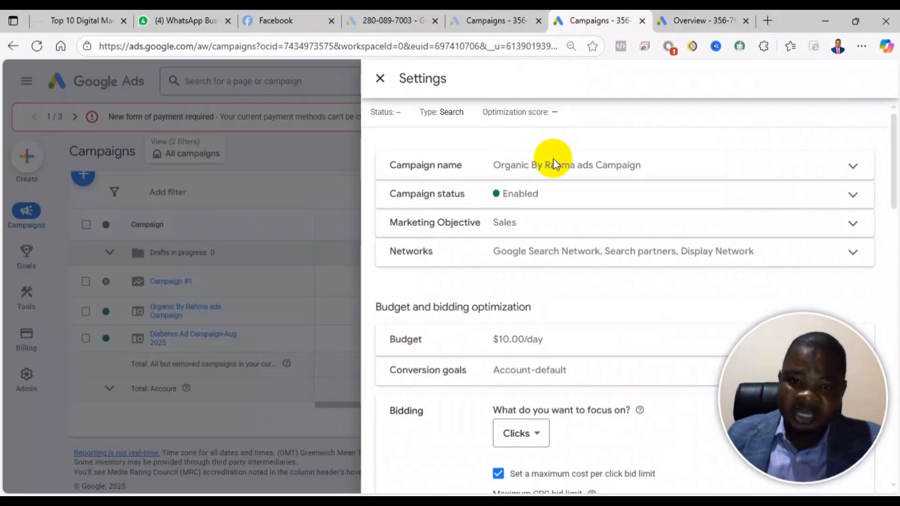
left_click_drag(840, 426, 134, 424)
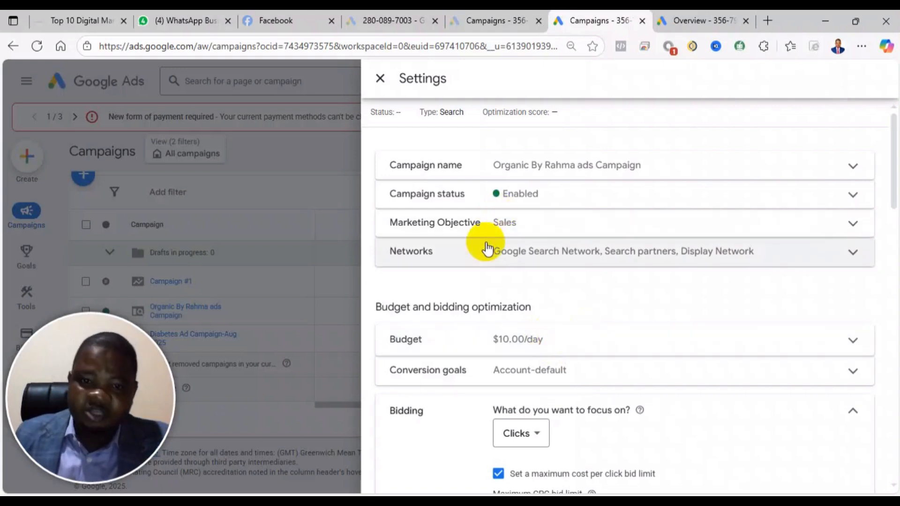
scroll(488, 248, "down", 5)
scroll(595, 288, "down", 5)
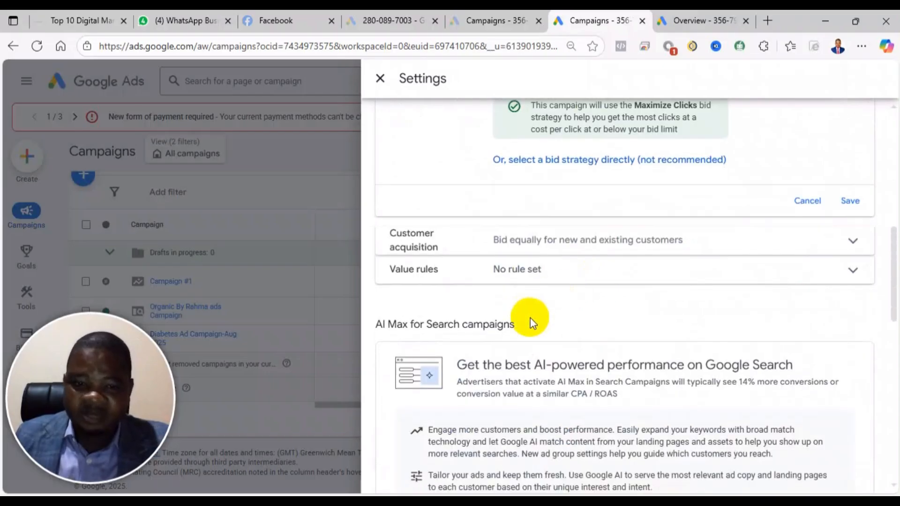
scroll(613, 305, "down", 10)
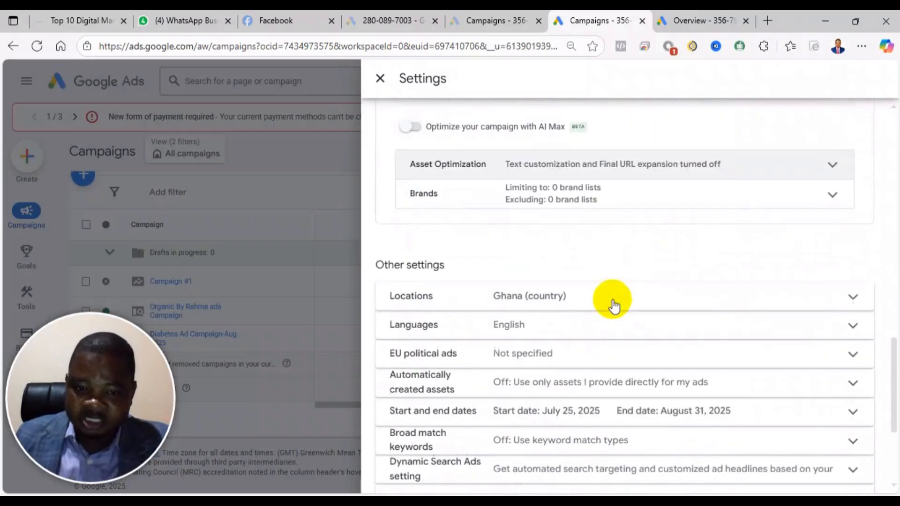
Inspect the campaign's Locations targeting choices and close the settings without saving changes
left_click(852, 155)
scroll(581, 203, "up", 3)
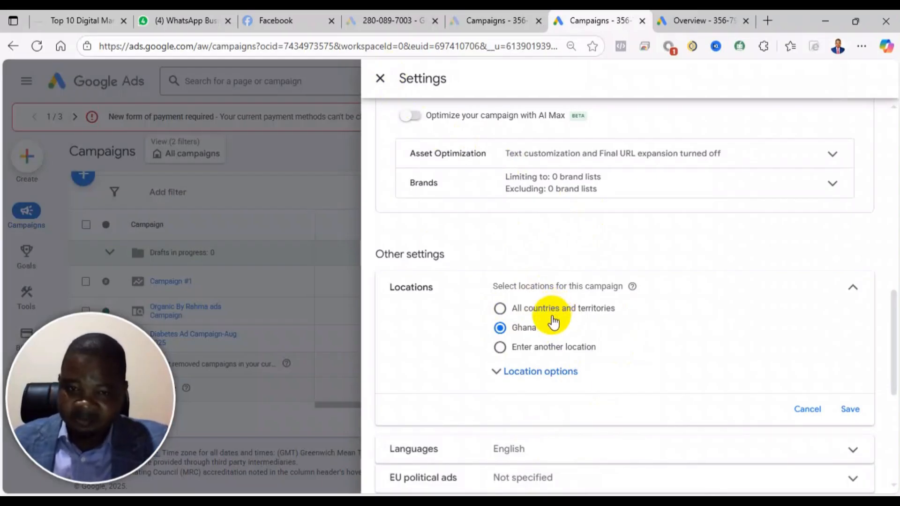
left_click(381, 79)
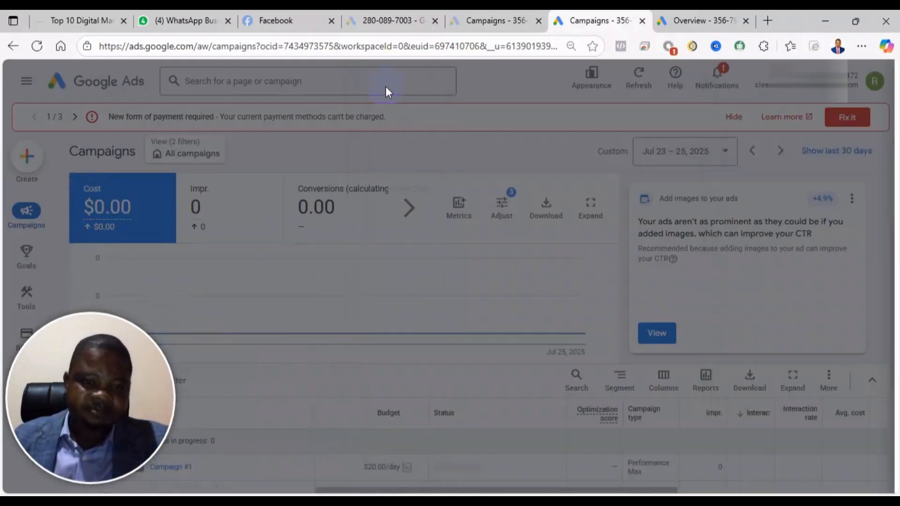
Review the Campaigns page's cost figures and the campaign table, dismissing the desktop notification
left_click_drag(135, 358, 830, 388)
mouse_move(79, 192)
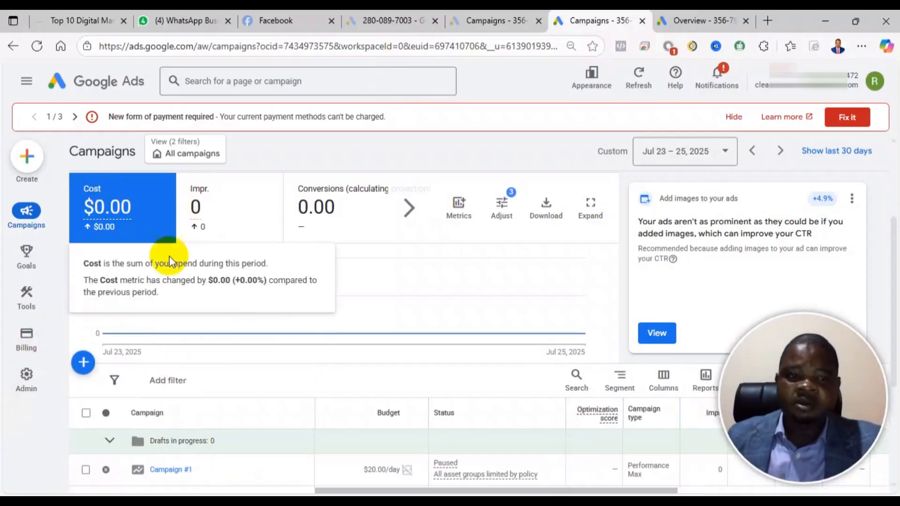
mouse_move(220, 328)
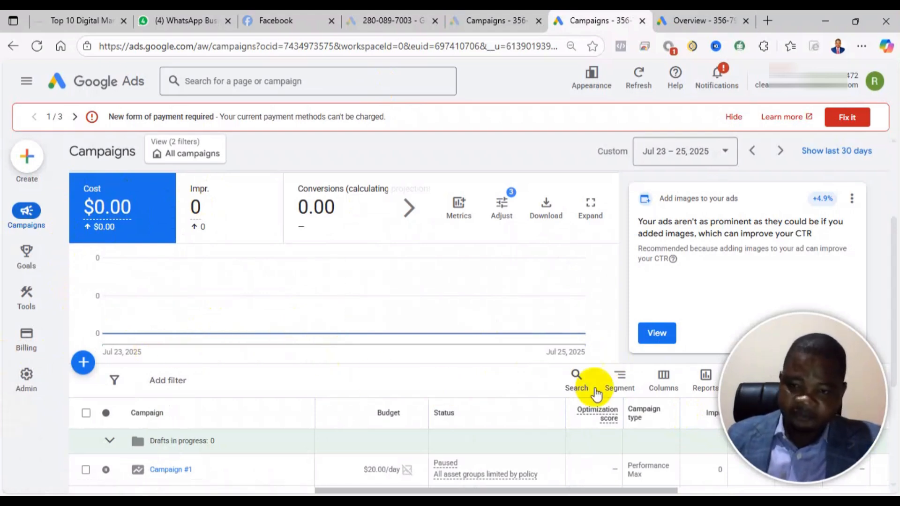
mouse_move(173, 277)
scroll(210, 330, "down", 3)
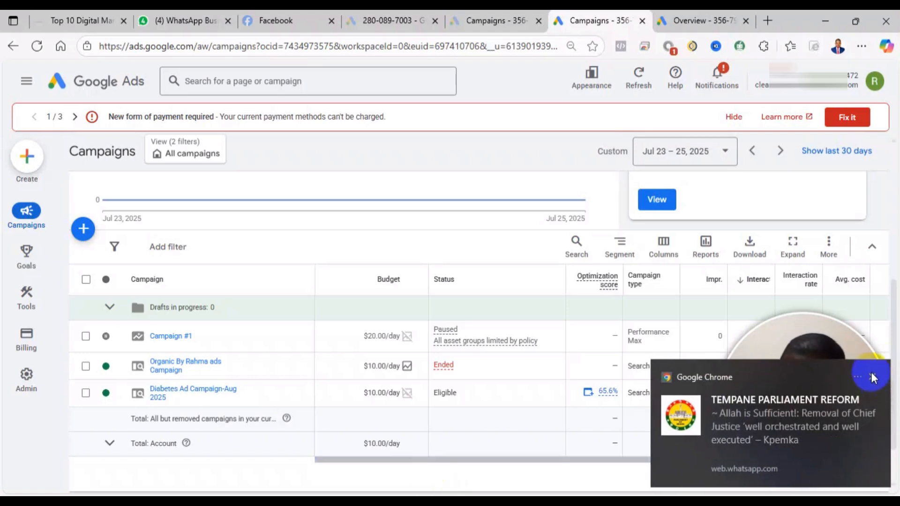
left_click(871, 372)
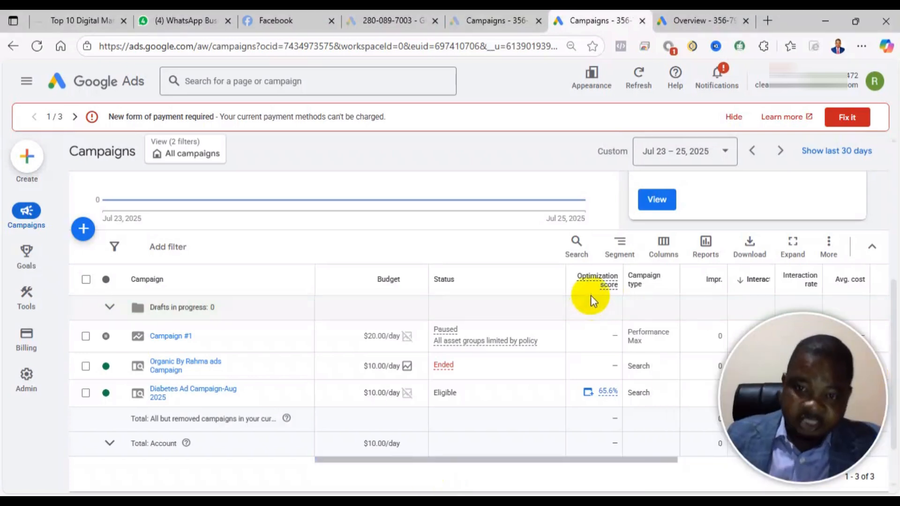